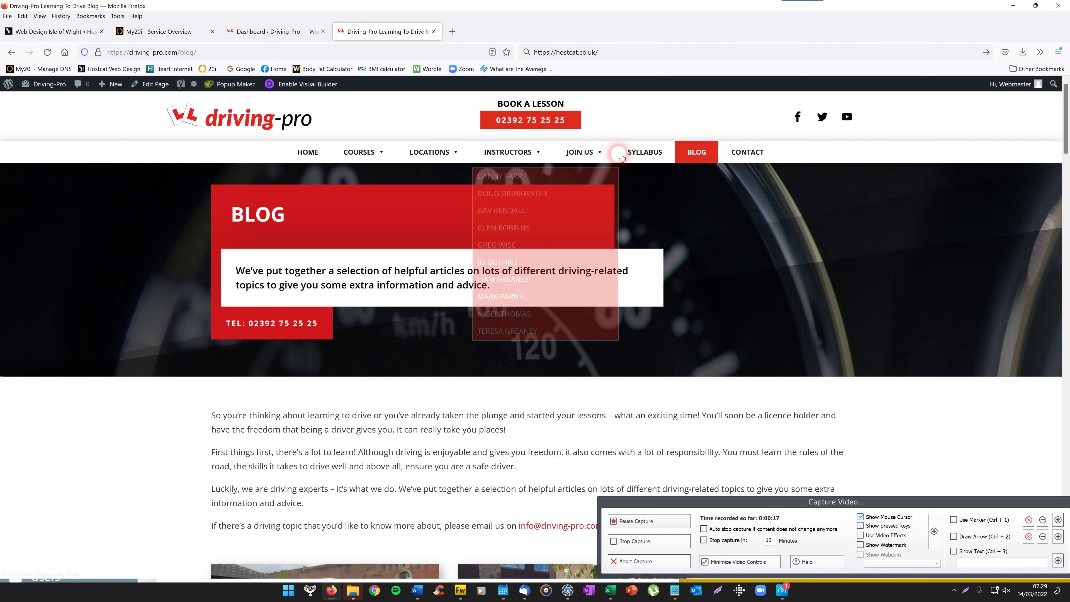
Step: Switch to the Driving-Pro site's WordPress dashboard and open its menu editor
{"action": "mouse_move", "coordinate": [567, 154]}
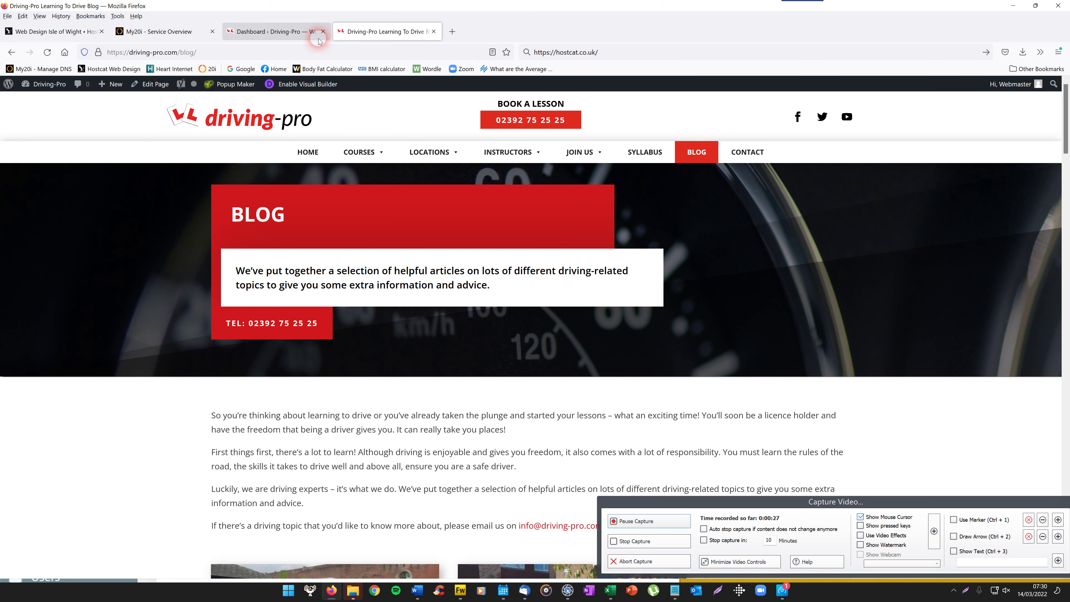
{"action": "left_click", "coordinate": [280, 31]}
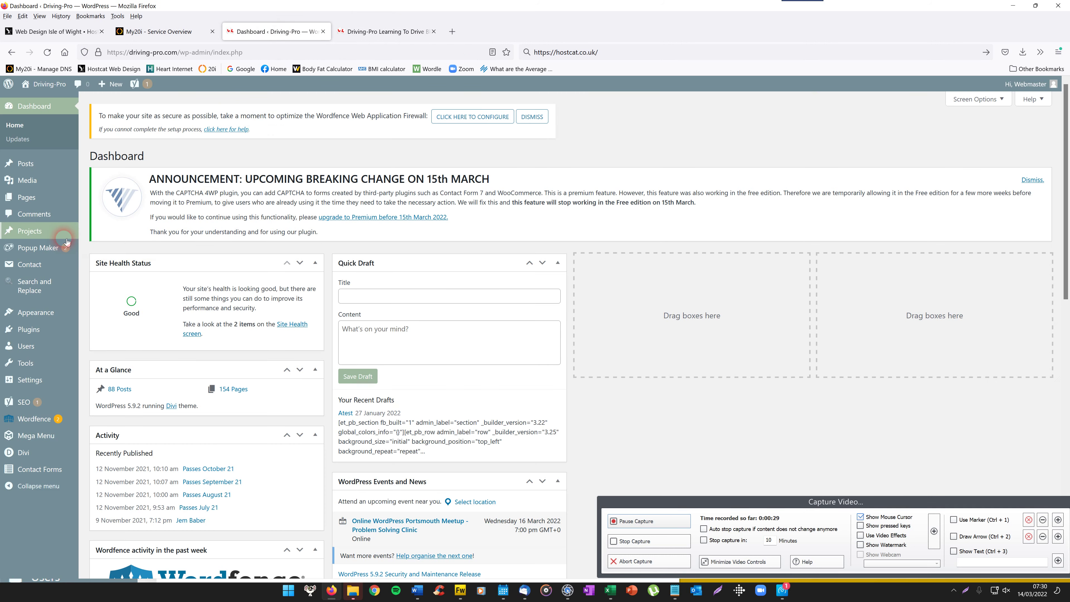
{"action": "mouse_move", "coordinate": [72, 197]}
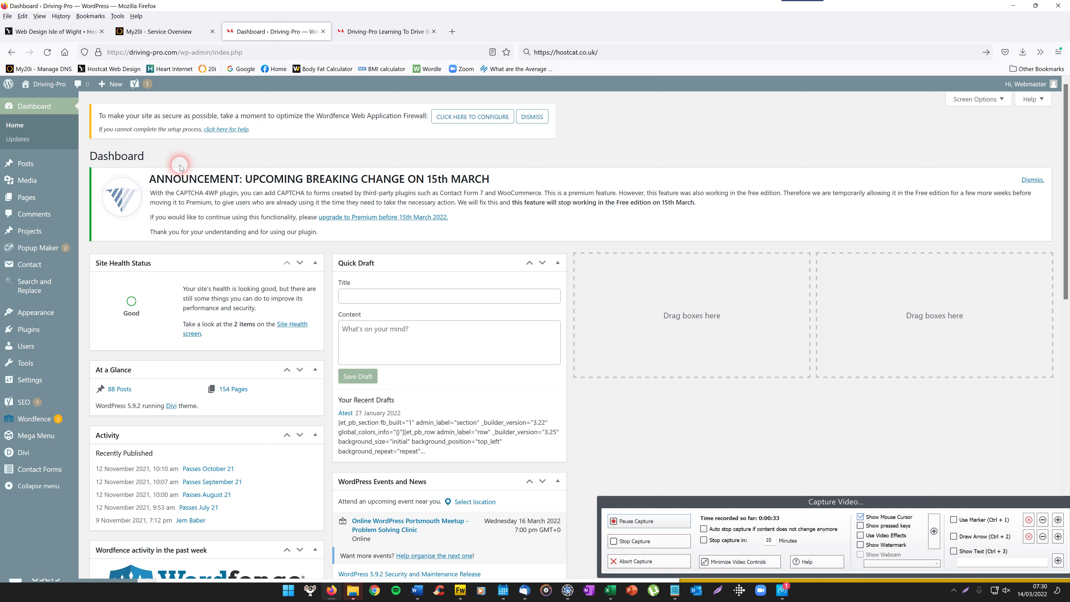
{"action": "mouse_move", "coordinate": [19, 274]}
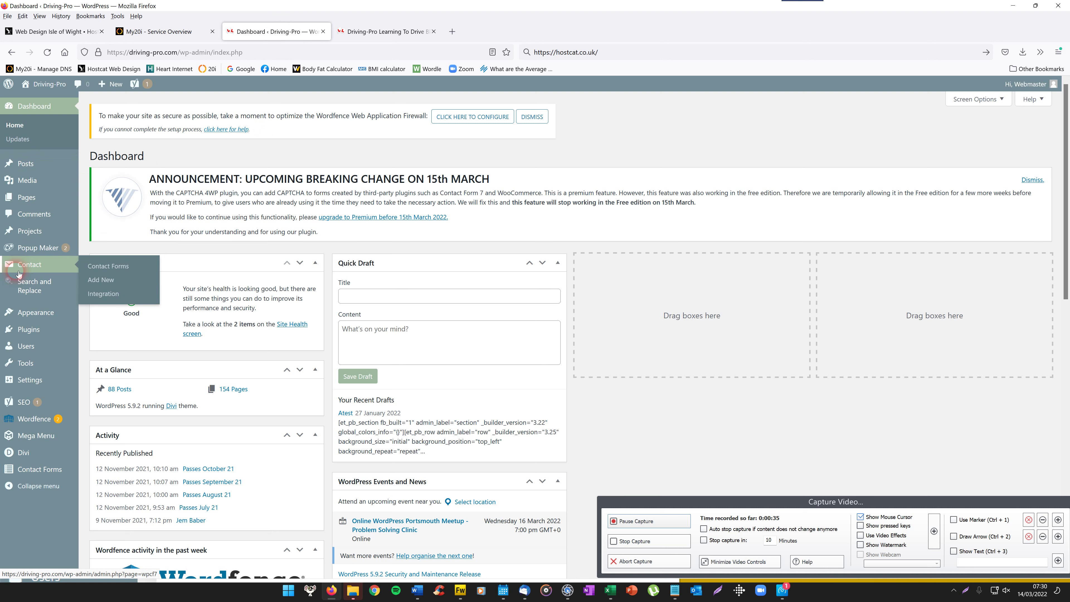
{"action": "mouse_move", "coordinate": [36, 316]}
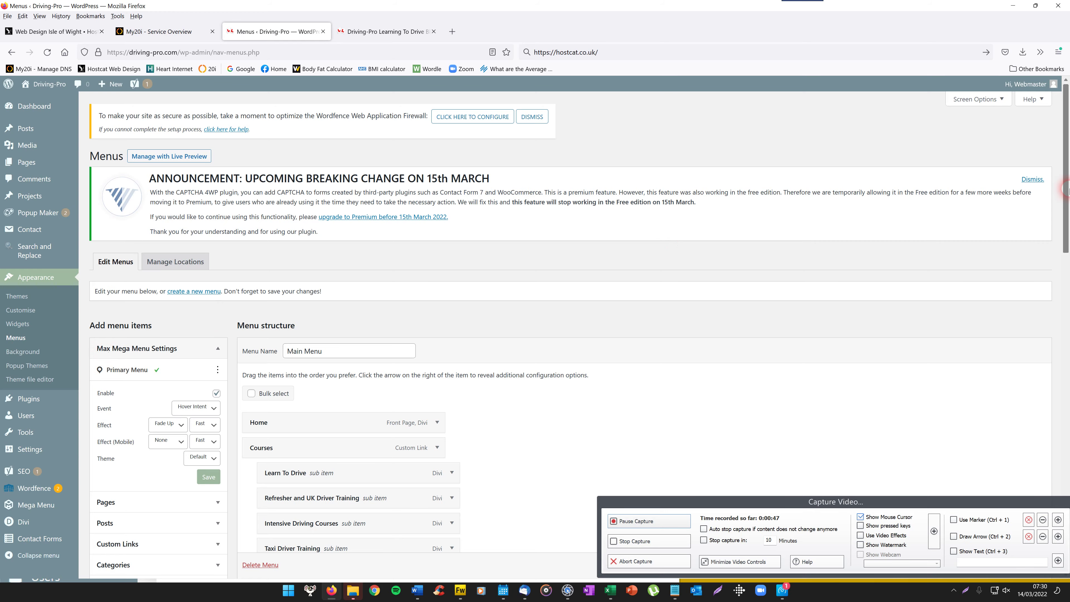
Step: Compare the live site's navigation and dropdowns with the Main Menu structure in the menu editor
{"action": "scroll", "coordinate": [1068, 191], "scroll_direction": "down", "scroll_amount": 4}
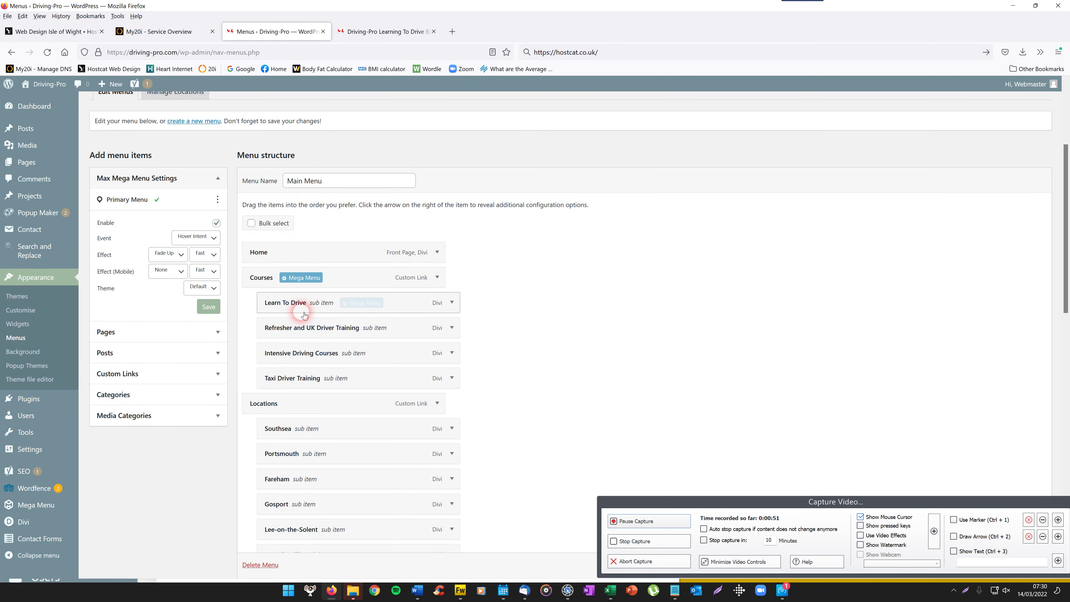
{"action": "left_click", "coordinate": [385, 31]}
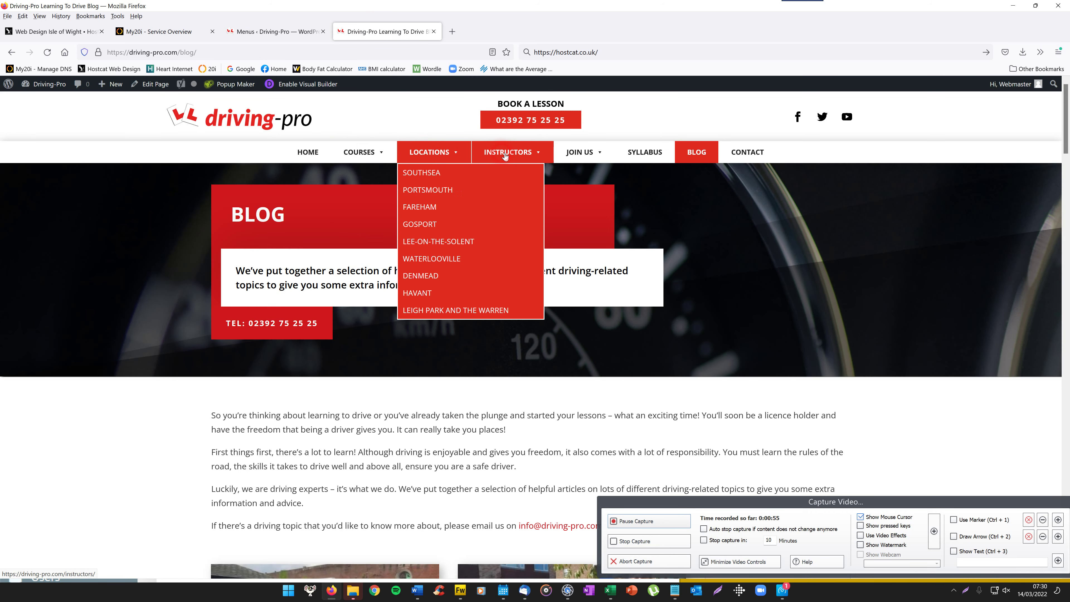
{"action": "left_click", "coordinate": [278, 31]}
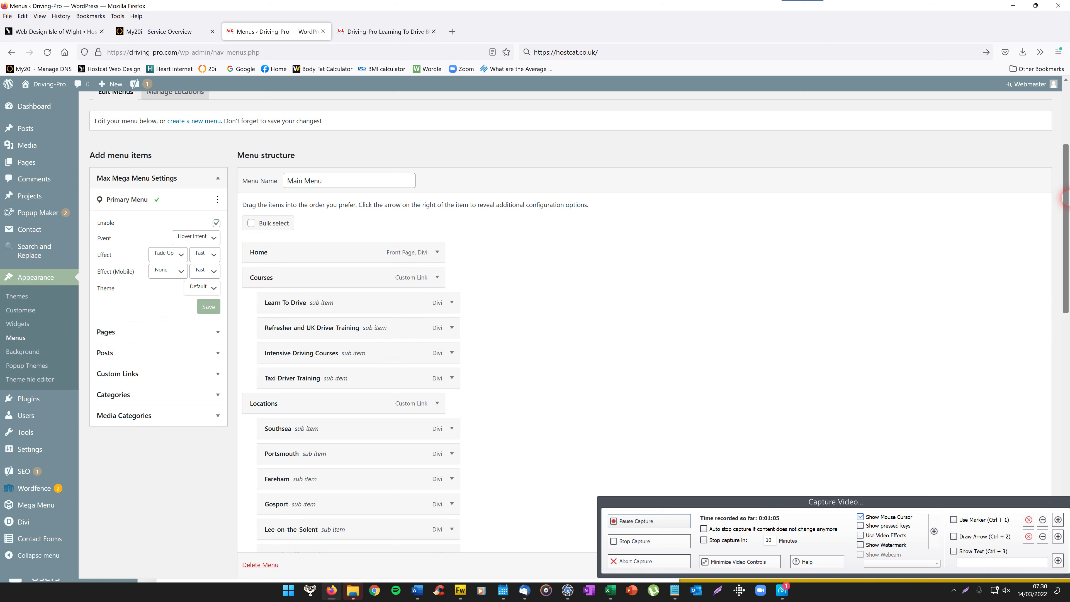
{"action": "left_click_drag", "start_coordinate": [1067, 209], "coordinate": [1068, 457]}
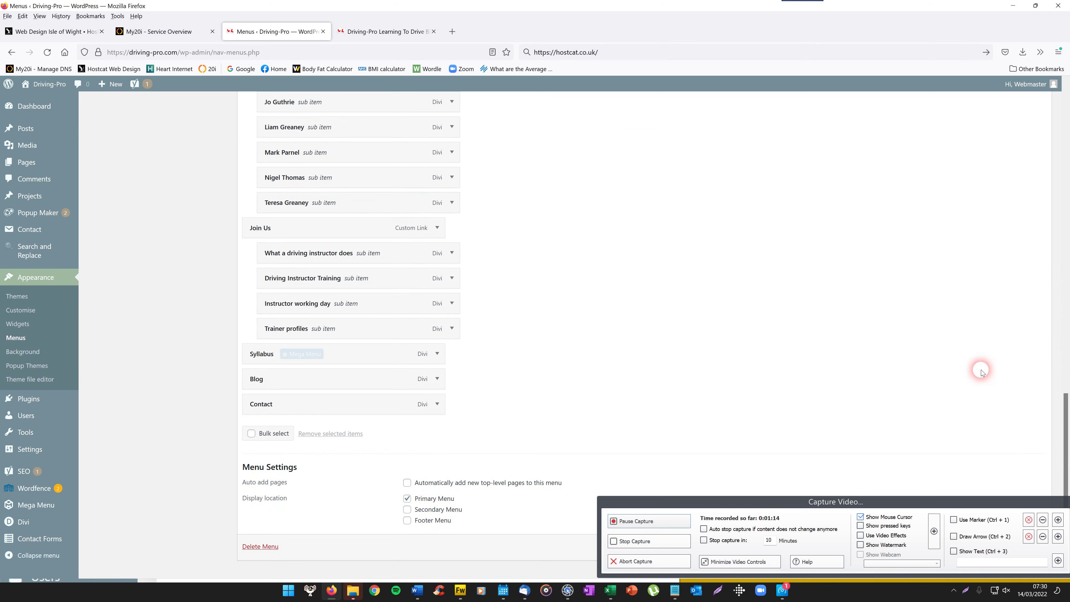
{"action": "left_click_drag", "start_coordinate": [1069, 423], "coordinate": [1005, 186]}
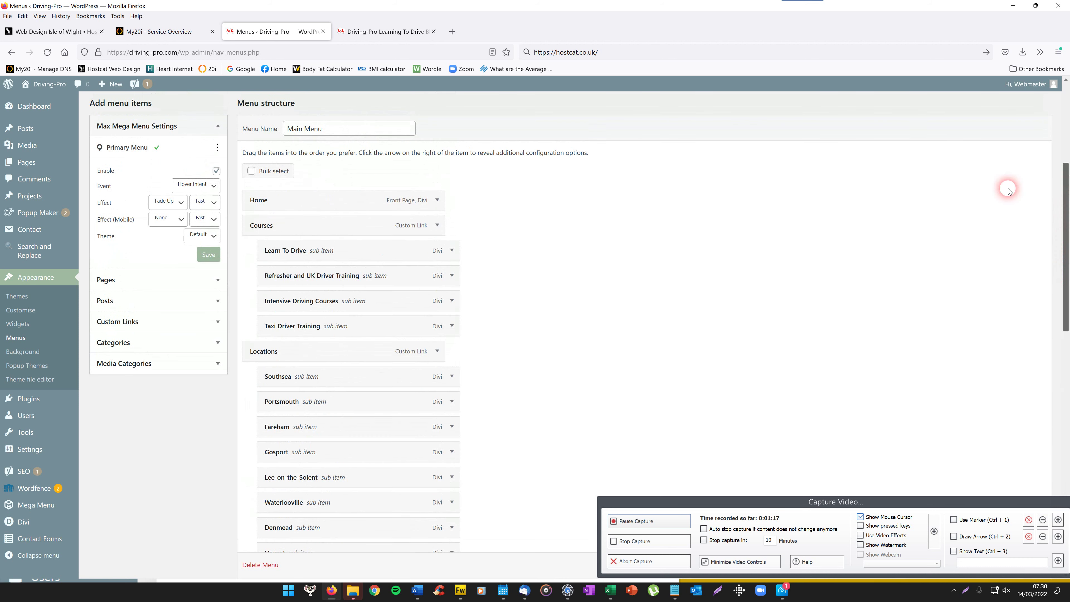
Step: Add the Blog page from the full list of pages to the Main Menu
{"action": "left_click", "coordinate": [114, 280]}
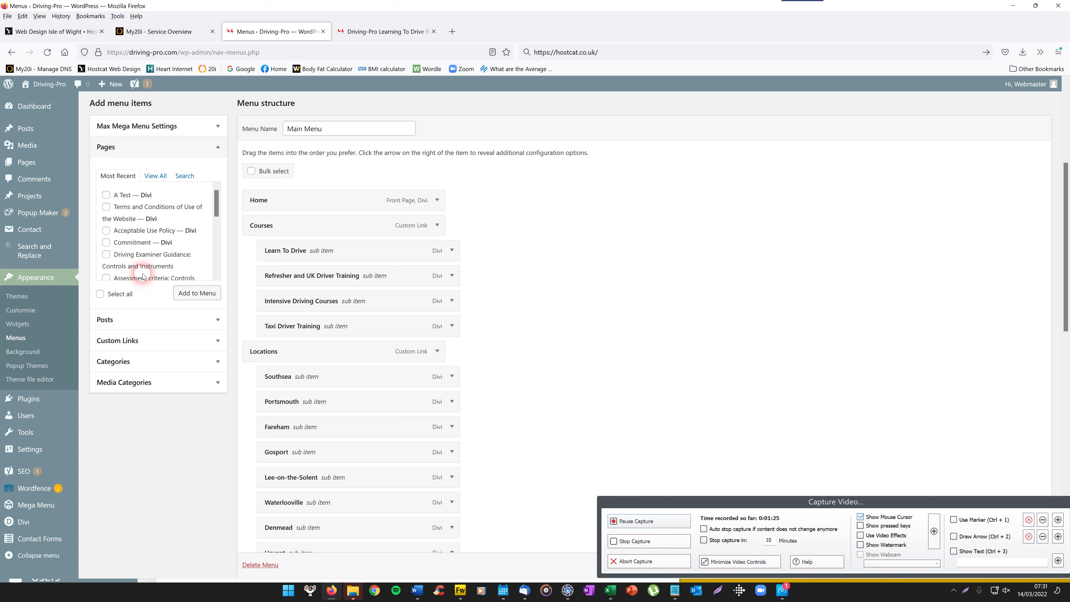
{"action": "left_click", "coordinate": [157, 176]}
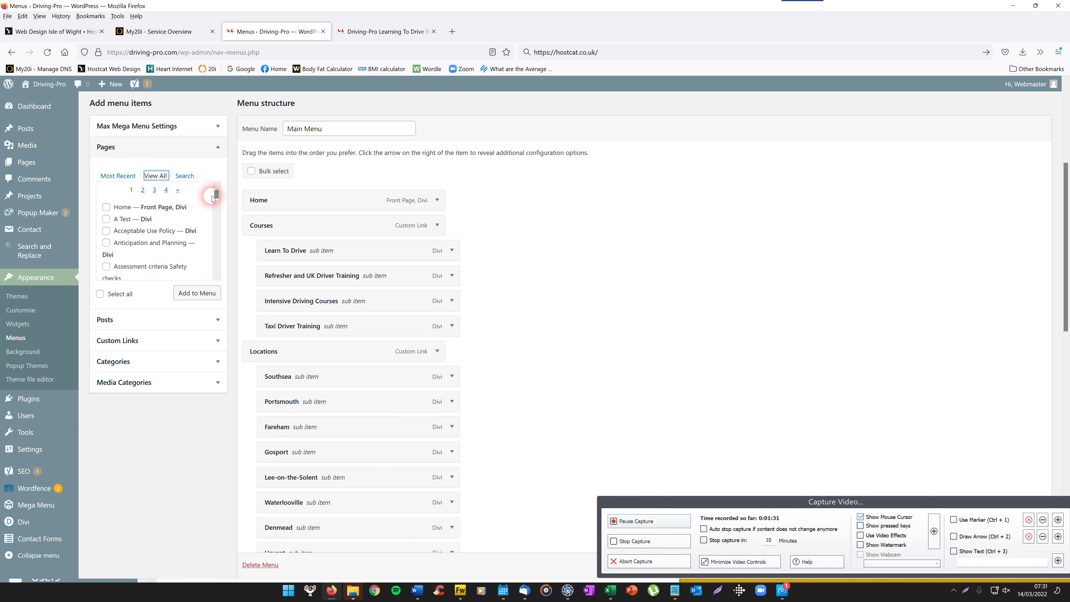
{"action": "left_click_drag", "start_coordinate": [216, 196], "coordinate": [215, 227]}
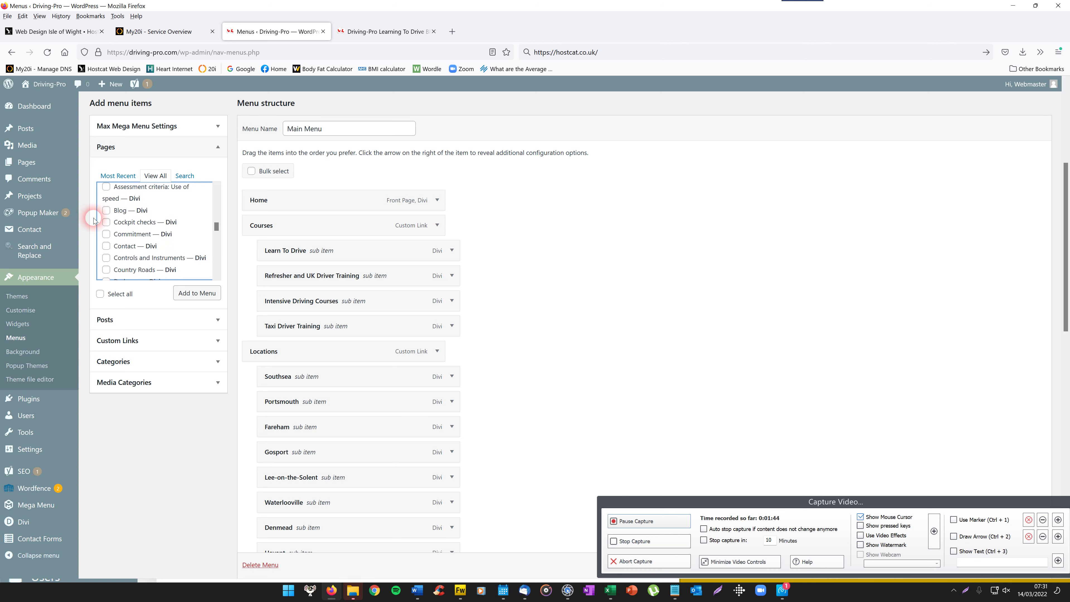
{"action": "left_click", "coordinate": [107, 210]}
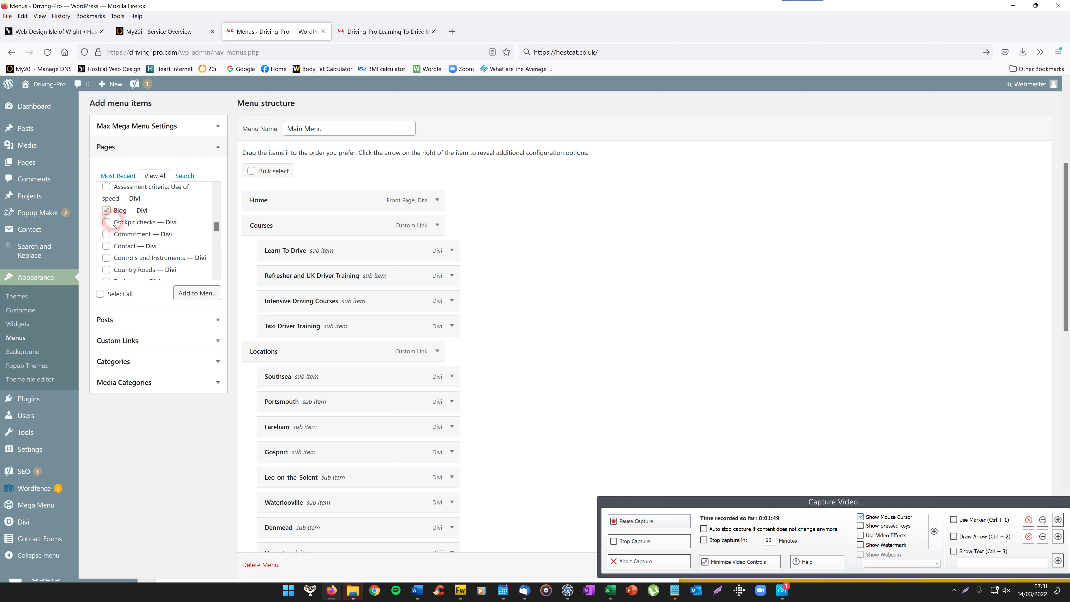
{"action": "left_click", "coordinate": [189, 299]}
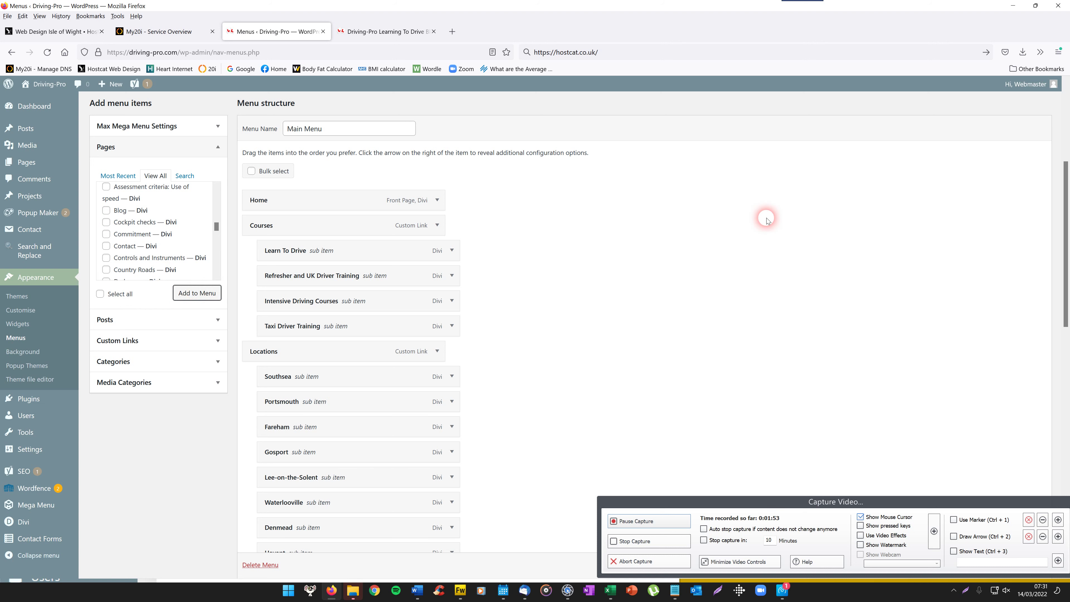
{"action": "left_click_drag", "start_coordinate": [1061, 218], "coordinate": [1057, 472]}
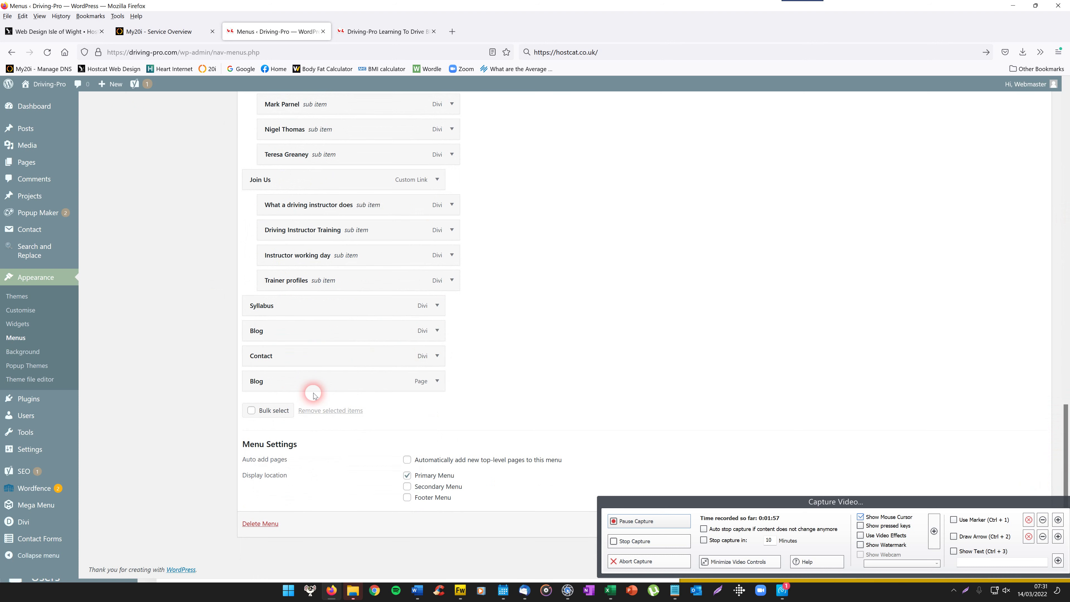
Step: Check on the live site how top-level items and the Courses sub-items appear in the navigation
{"action": "mouse_move", "coordinate": [332, 381]}
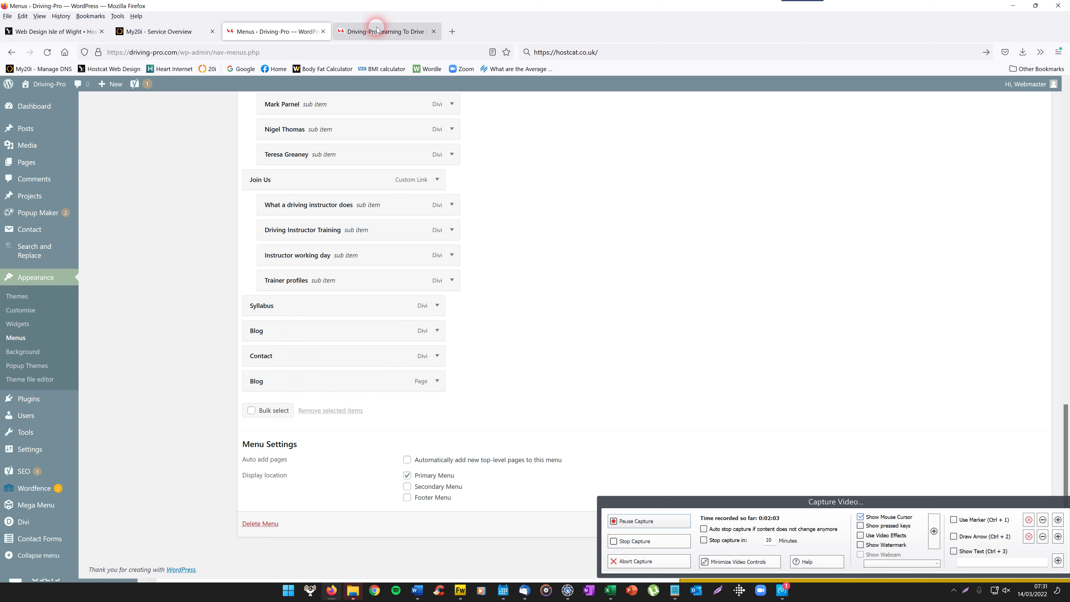
{"action": "left_click", "coordinate": [357, 34]}
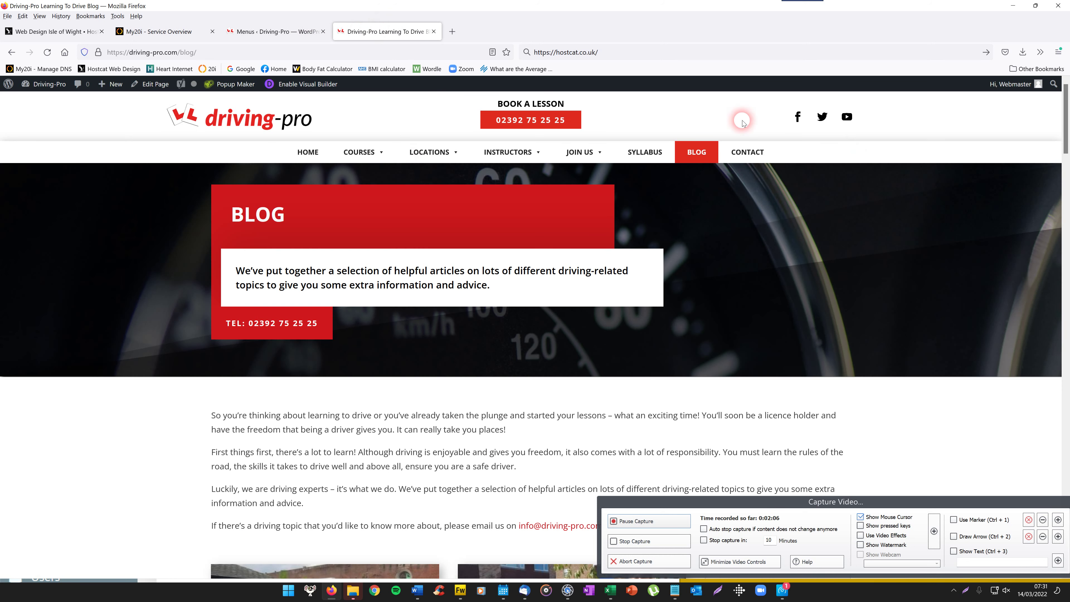
{"action": "left_click", "coordinate": [312, 29]}
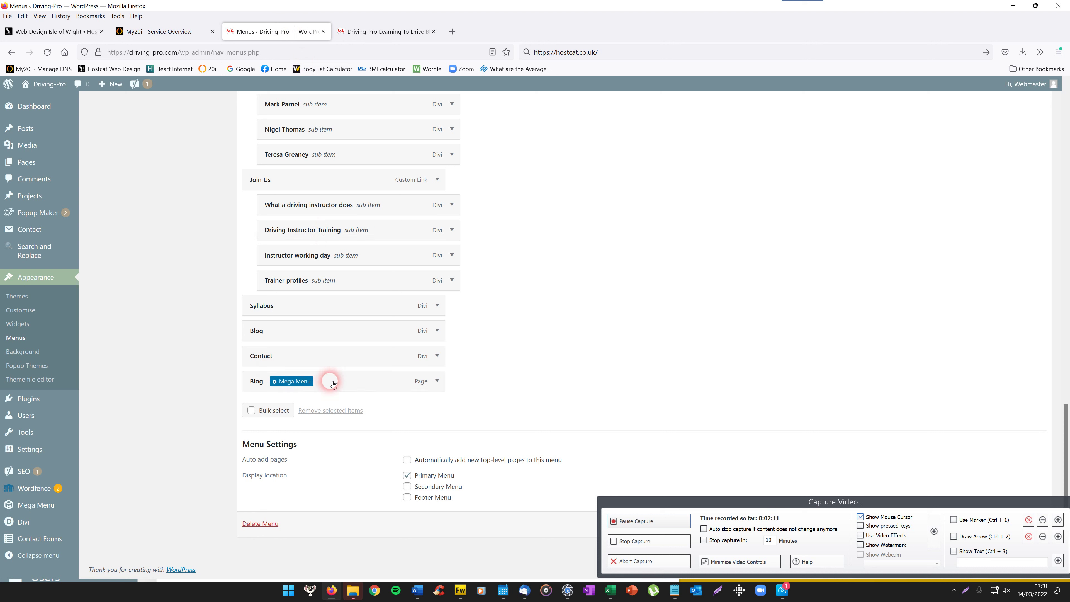
{"action": "left_click", "coordinate": [387, 30]}
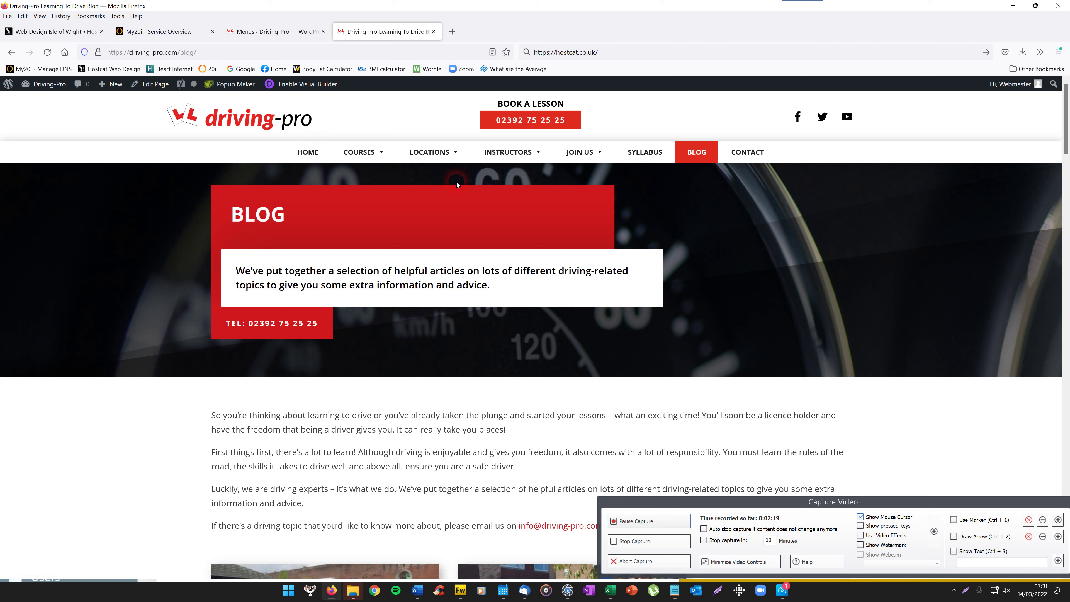
{"action": "mouse_move", "coordinate": [362, 153]}
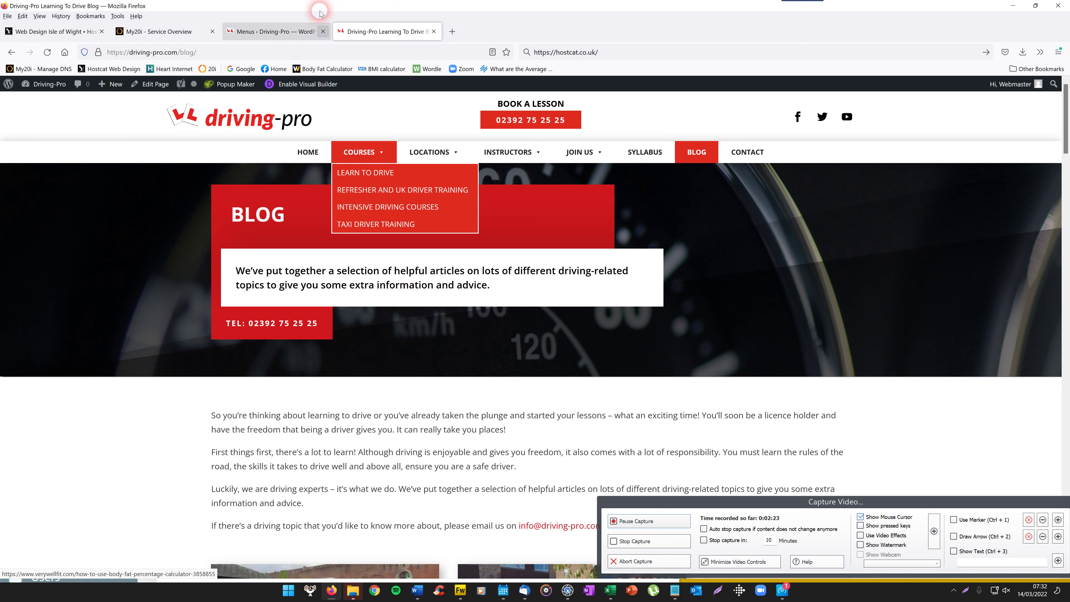
{"action": "left_click", "coordinate": [290, 33]}
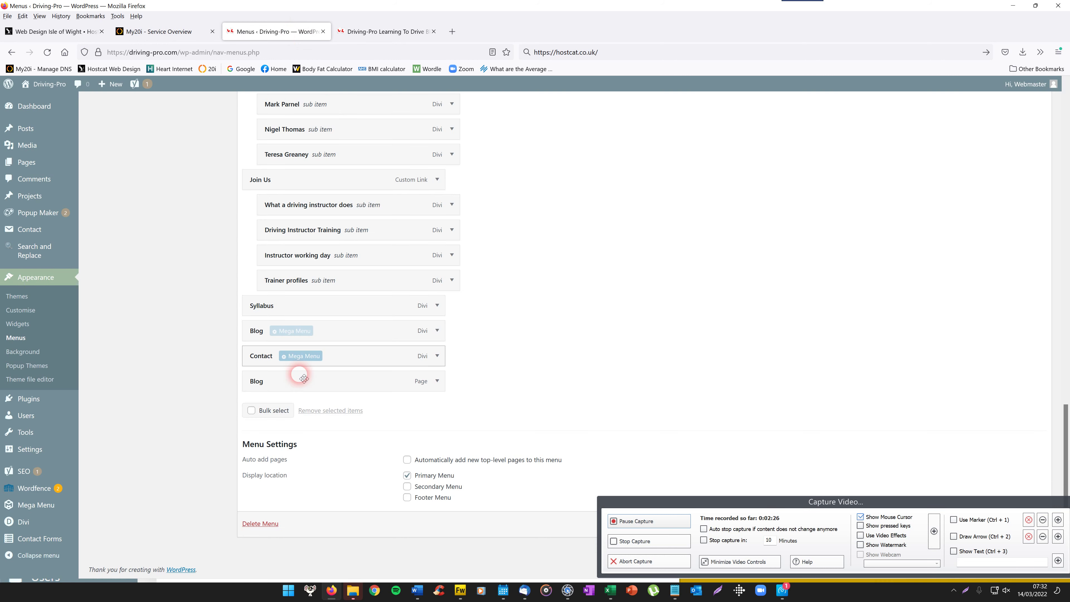
Step: Nest the newly added Blog page item as a sub item under Syllabus
{"action": "mouse_move", "coordinate": [299, 381]}
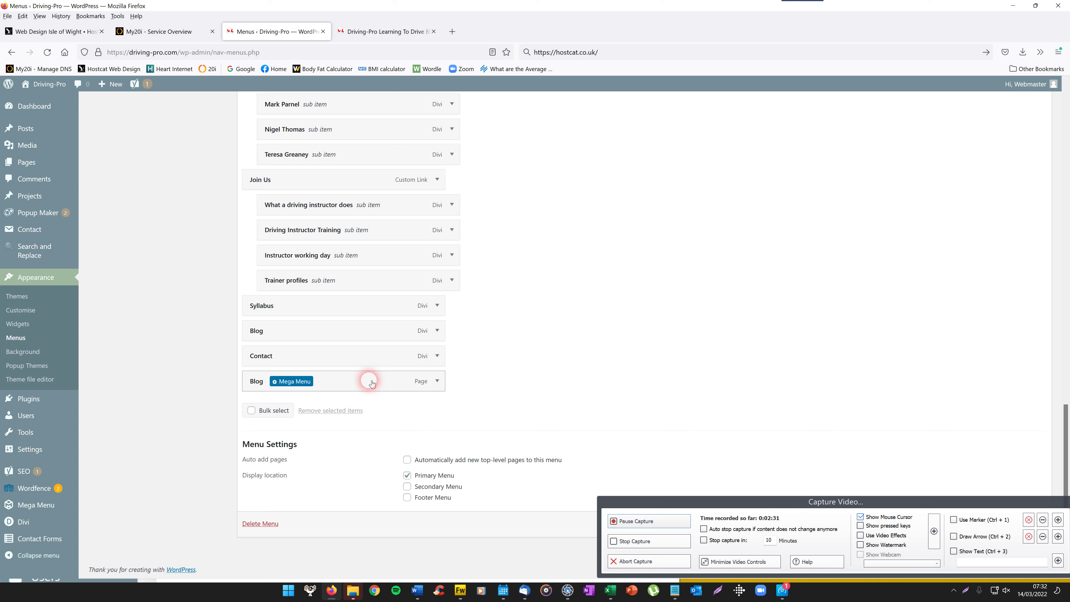
{"action": "left_click_drag", "start_coordinate": [371, 382], "coordinate": [287, 354]}
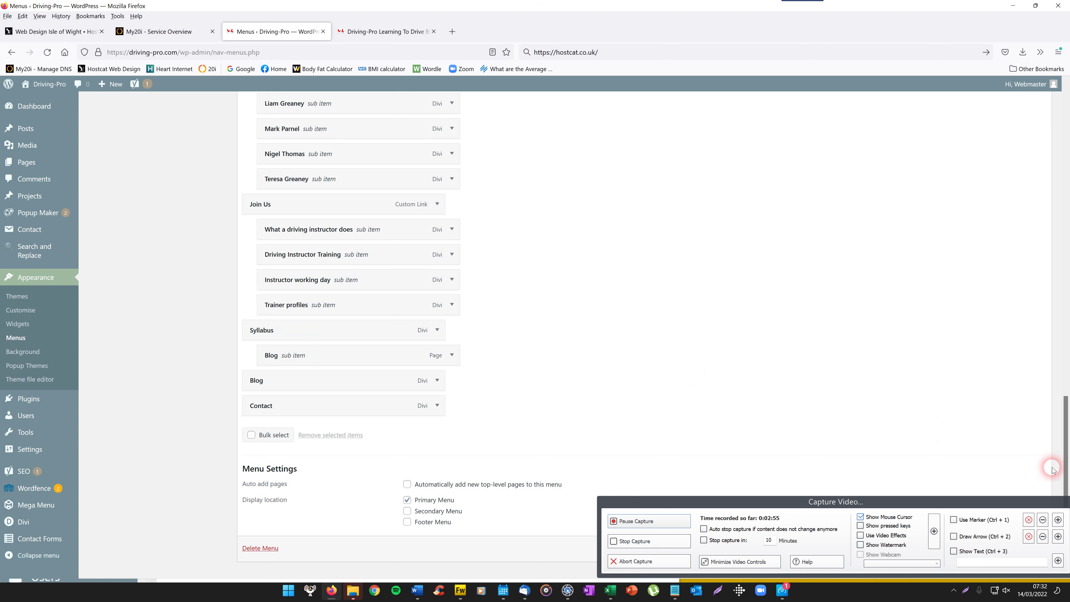
{"action": "left_click", "coordinate": [1065, 504]}
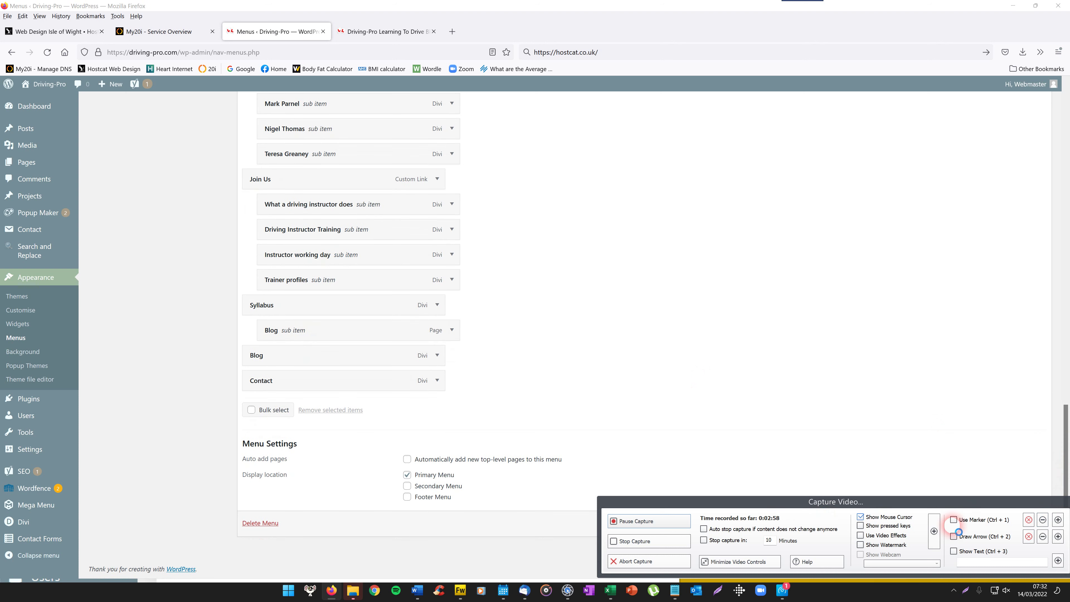
Step: Remove the Blog sub item under Syllabus from the menu
{"action": "left_click_drag", "start_coordinate": [954, 523], "coordinate": [809, 491]}
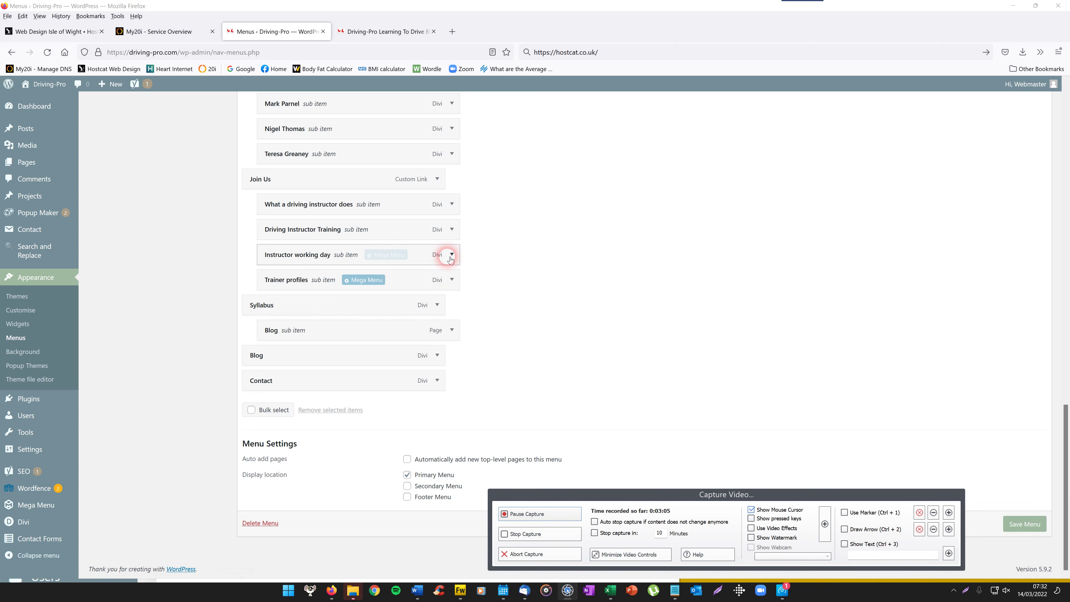
{"action": "left_click", "coordinate": [452, 330]}
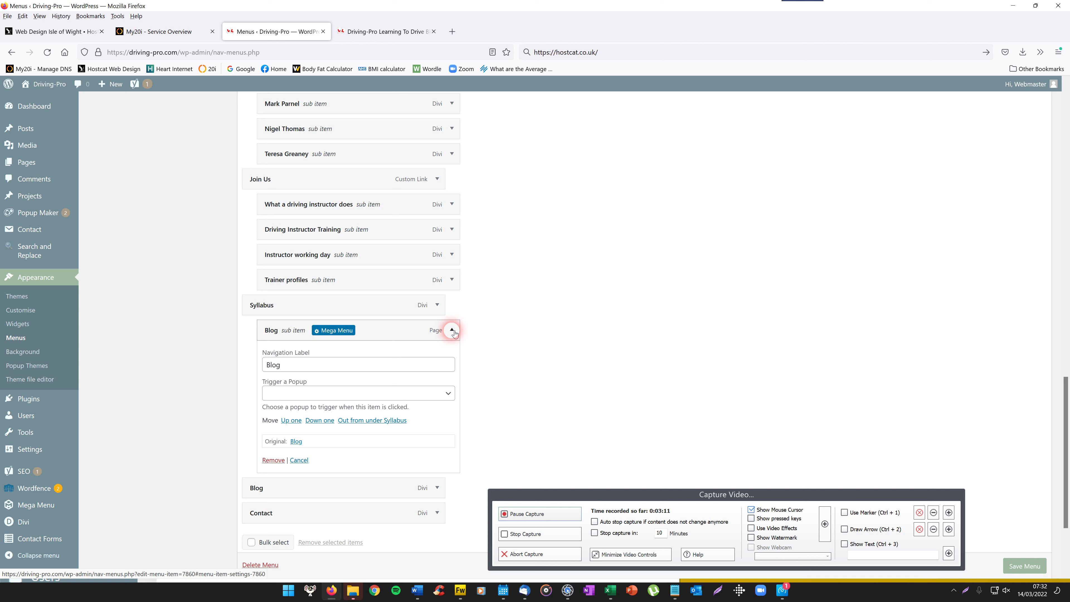
{"action": "left_click", "coordinate": [273, 459]}
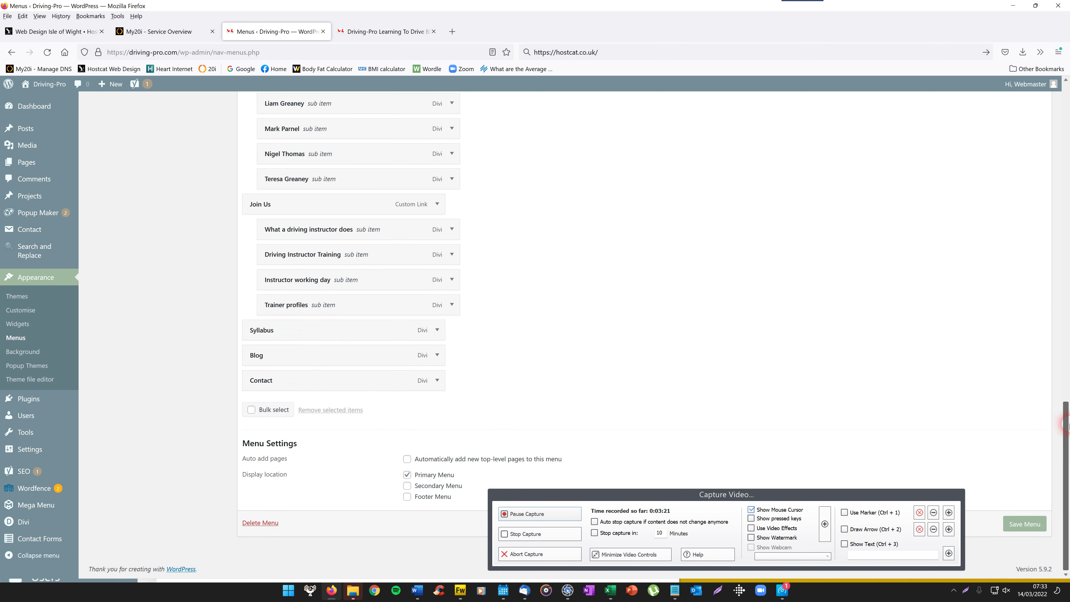
Step: Examine the Instructors section of the menu and the full lists of pages and posts available to add
{"action": "left_click_drag", "start_coordinate": [1066, 424], "coordinate": [1065, 337]}
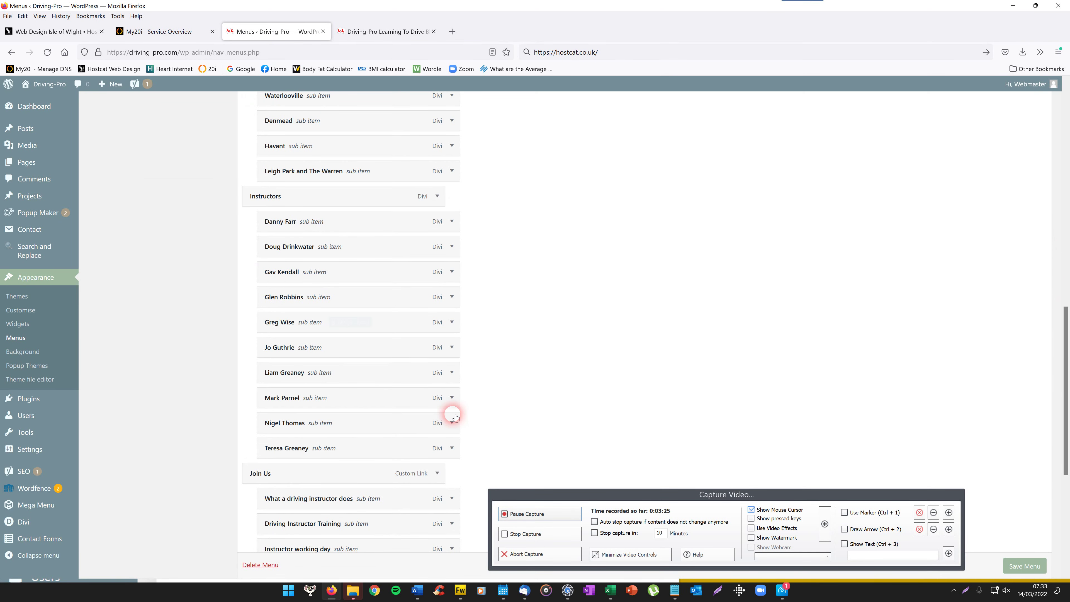
{"action": "mouse_move", "coordinate": [314, 253]}
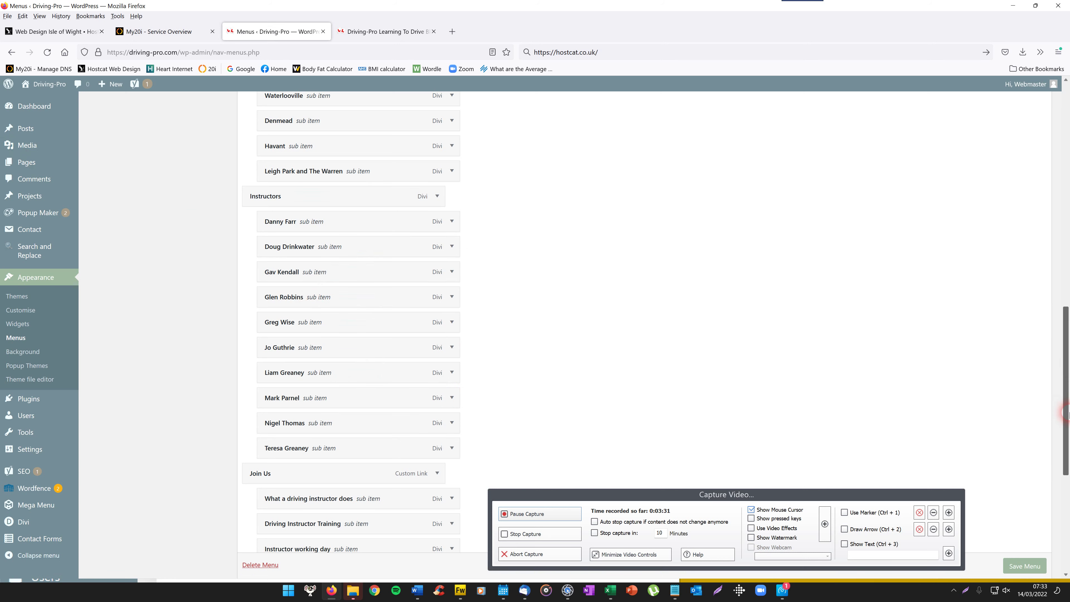
{"action": "left_click_drag", "start_coordinate": [1067, 414], "coordinate": [1066, 240]}
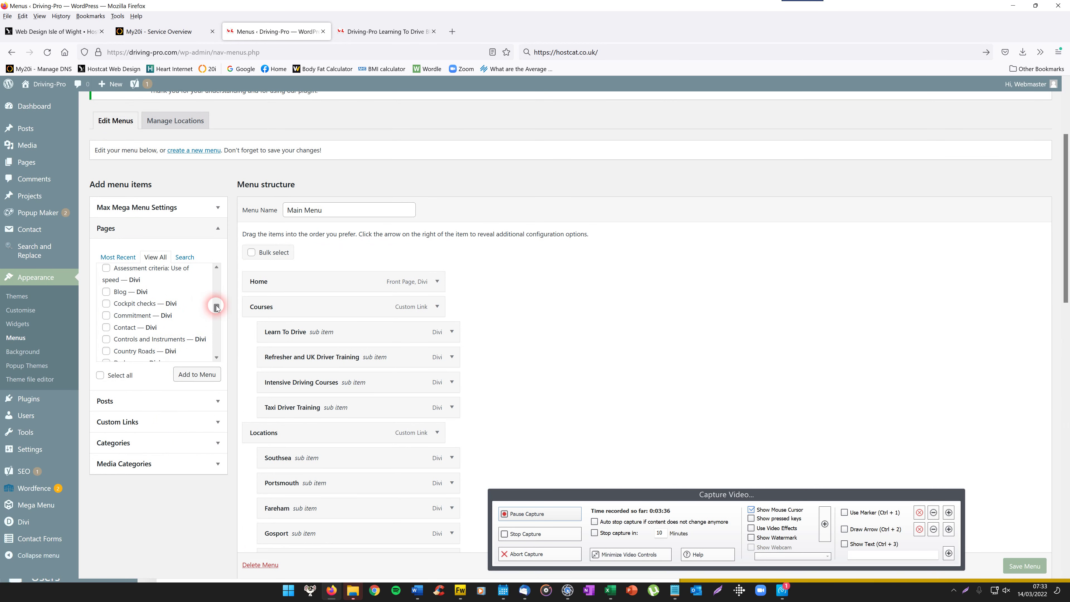
{"action": "left_click_drag", "start_coordinate": [216, 308], "coordinate": [234, 351]}
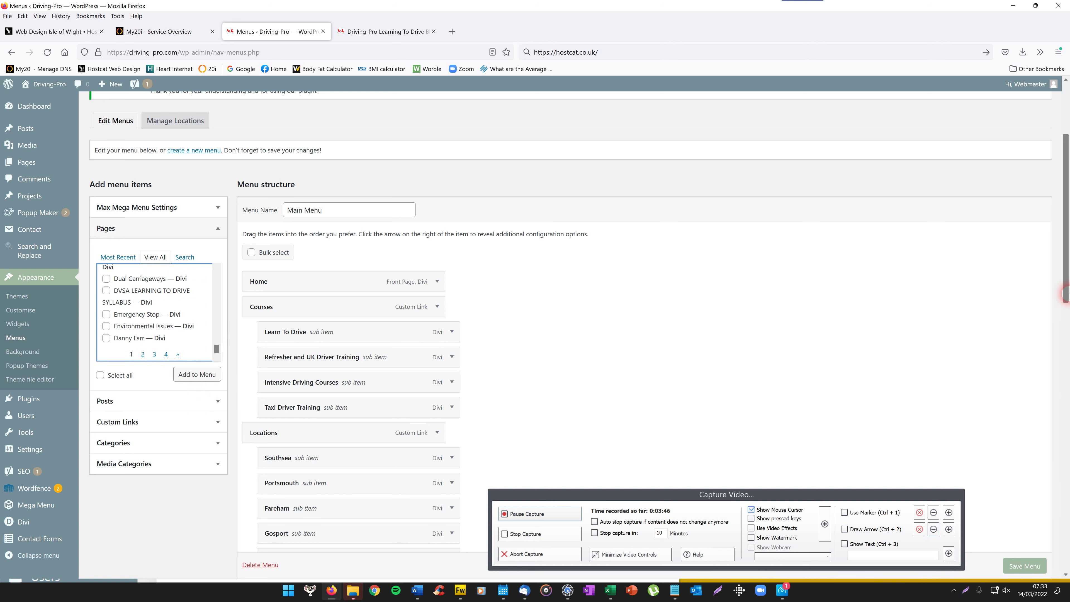
{"action": "left_click_drag", "start_coordinate": [1067, 261], "coordinate": [1066, 296]}
{"action": "left_click", "coordinate": [117, 306]}
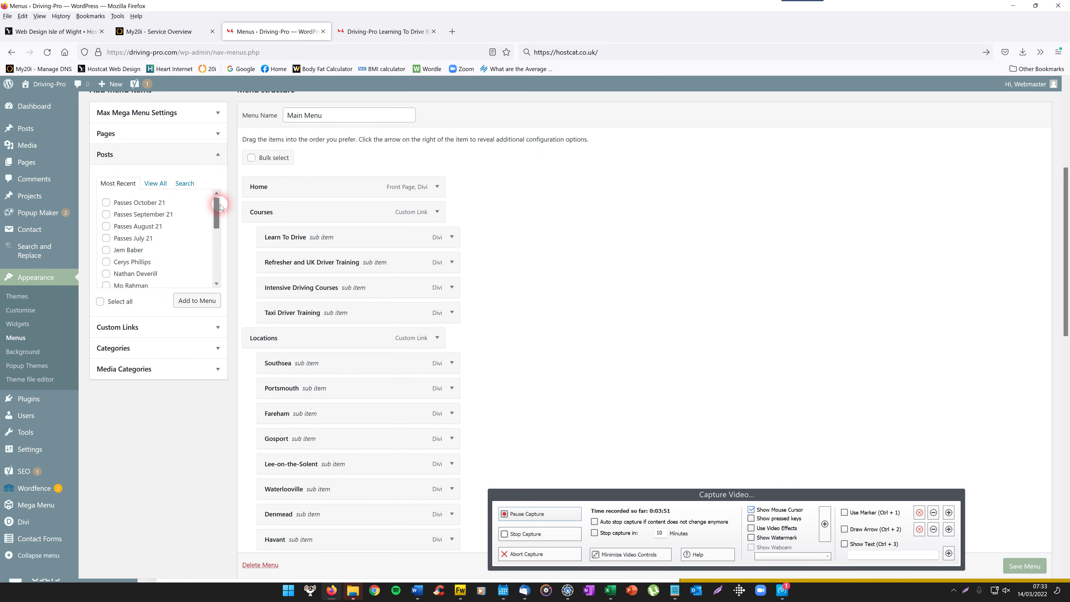
{"action": "left_click", "coordinate": [218, 207]}
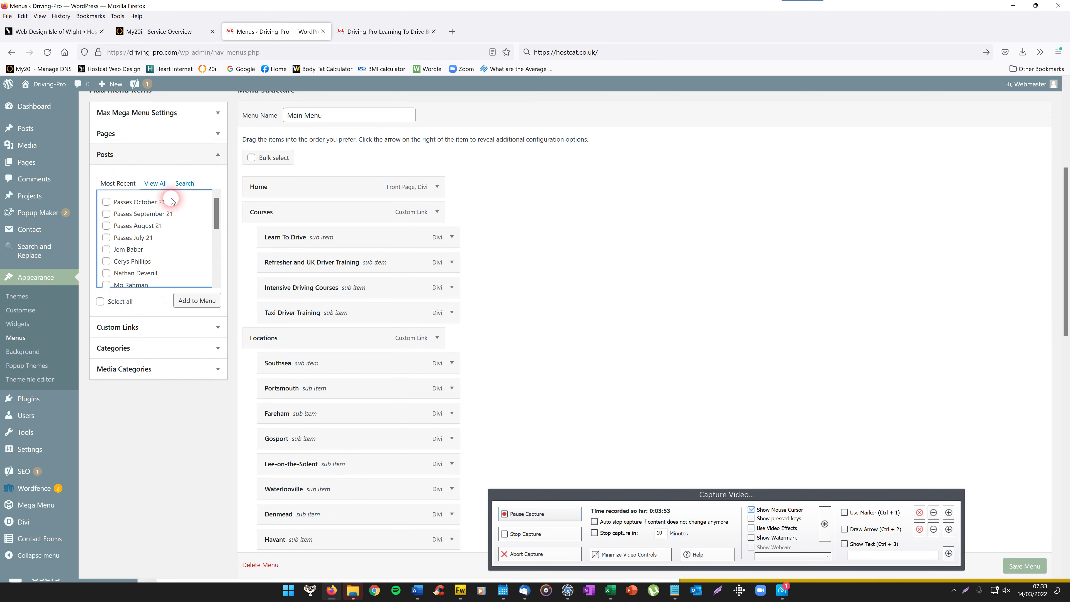
{"action": "left_click", "coordinate": [156, 182]}
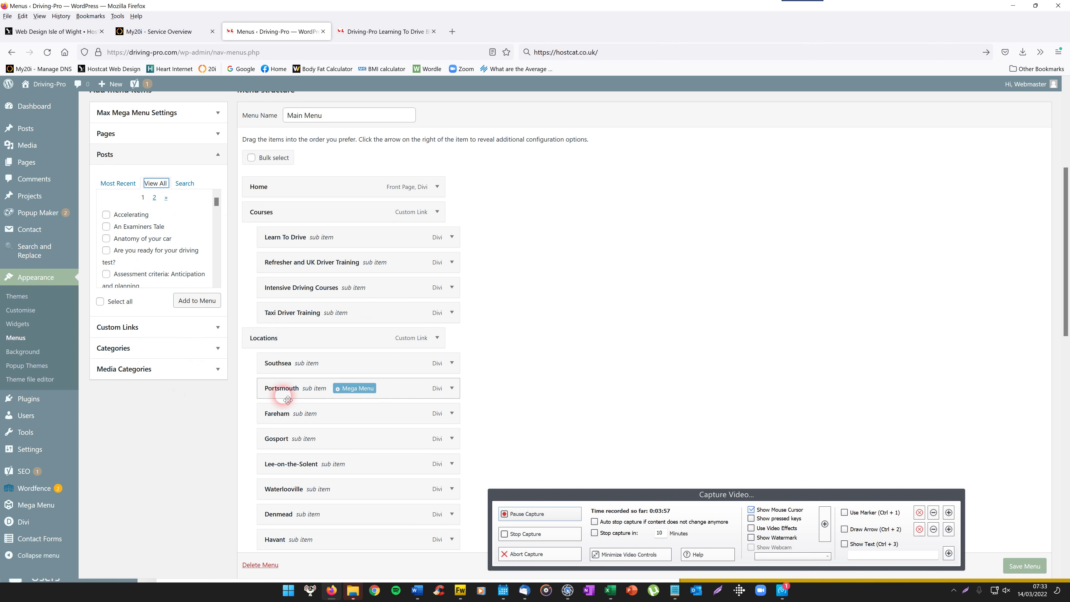
Step: Check on the live site how the sub-items under Locations, Instructors and Join Us appear in the navigation
{"action": "left_click_drag", "start_coordinate": [1062, 258], "coordinate": [1067, 478]}
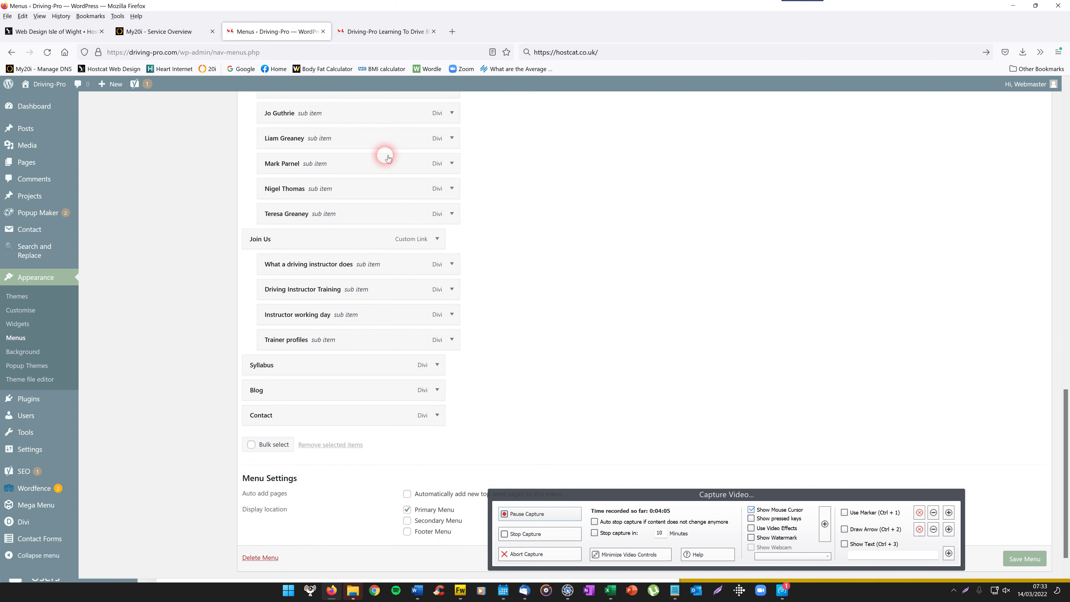
{"action": "left_click", "coordinate": [387, 34]}
{"action": "mouse_move", "coordinate": [442, 153]}
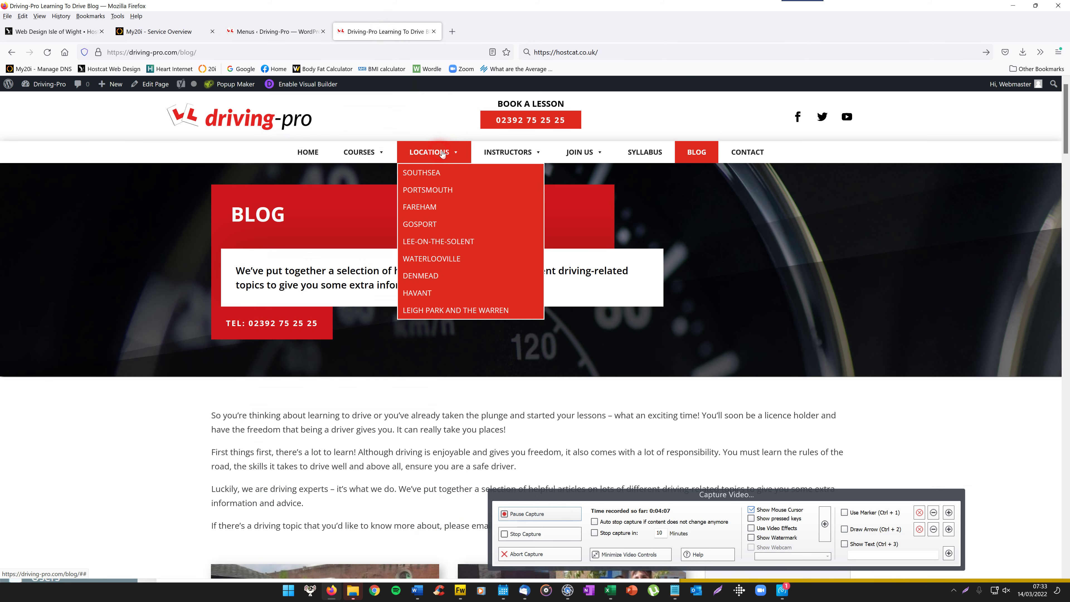
{"action": "mouse_move", "coordinate": [475, 157]}
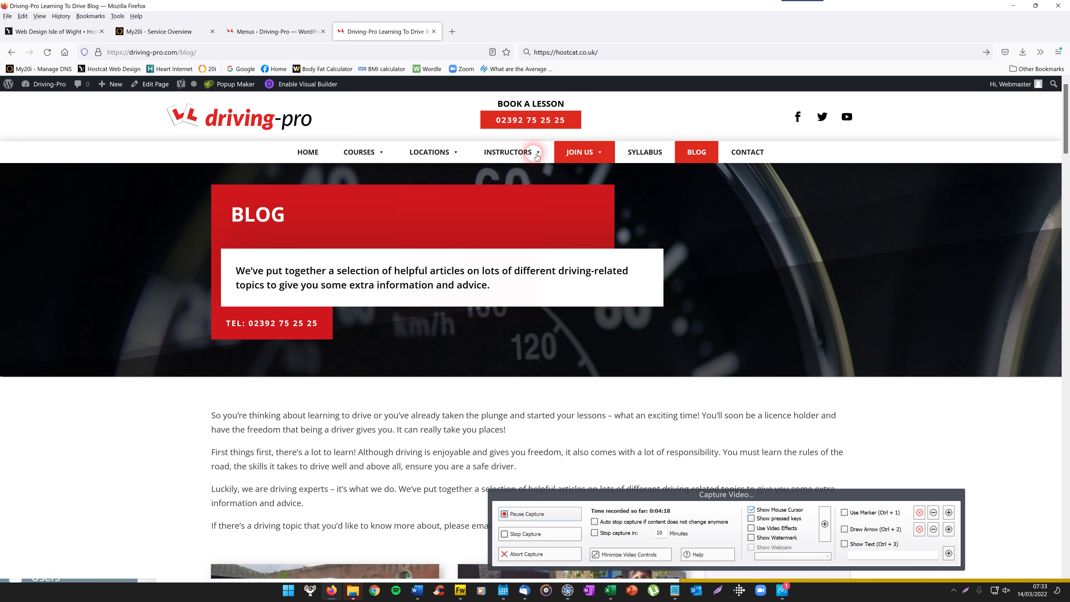
{"action": "mouse_move", "coordinate": [576, 155]}
{"action": "mouse_move", "coordinate": [509, 153]}
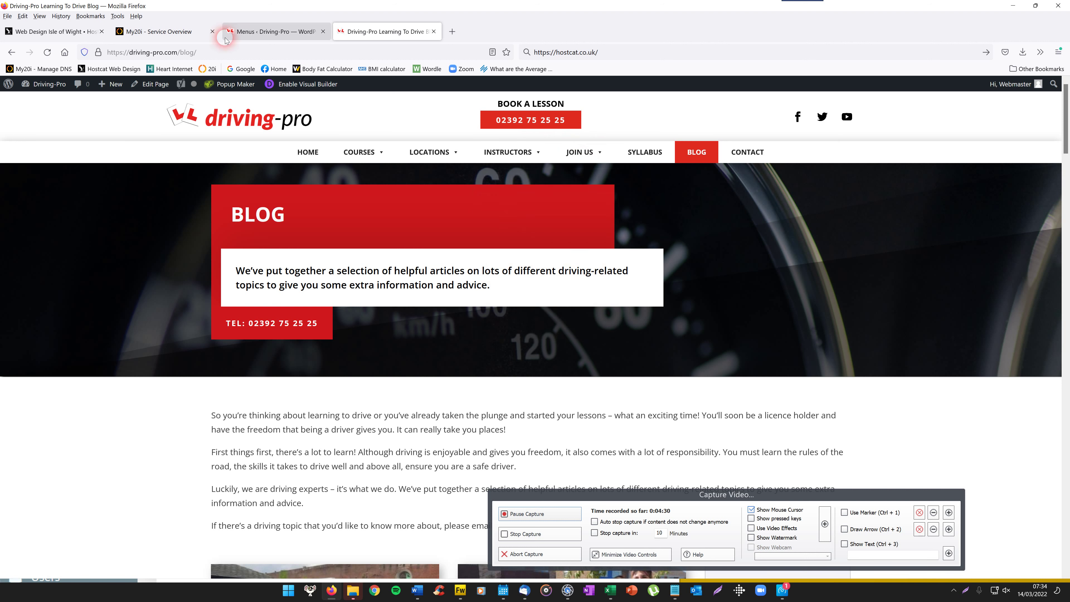
Step: Preview the live Blog page in Responsive Design Mode and check its mobile menu, including the expanded Instructors sub-items
{"action": "left_click", "coordinate": [117, 16]}
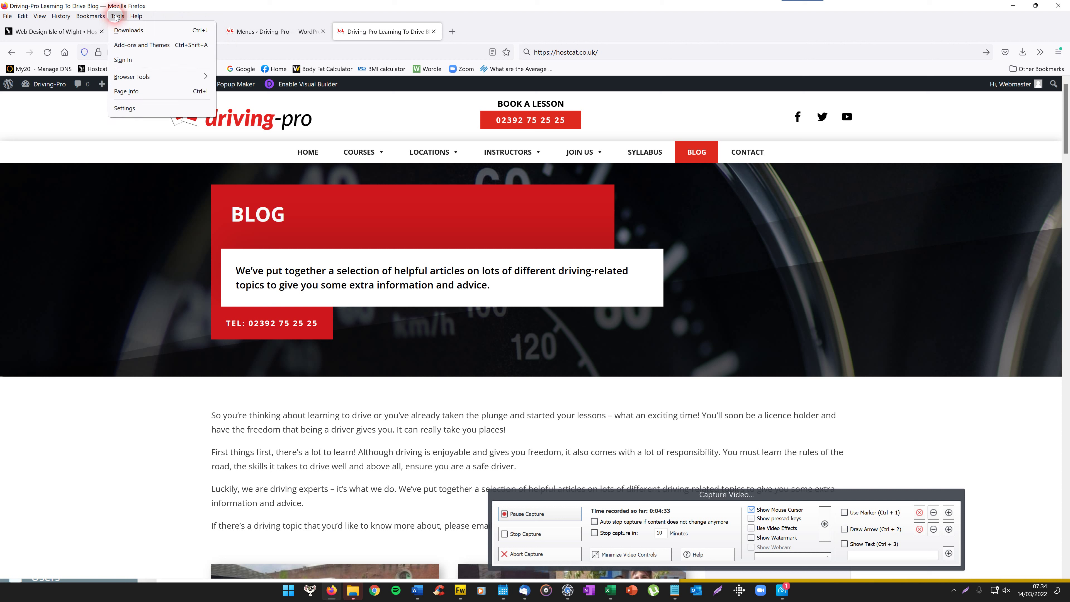
{"action": "left_click", "coordinate": [140, 76]}
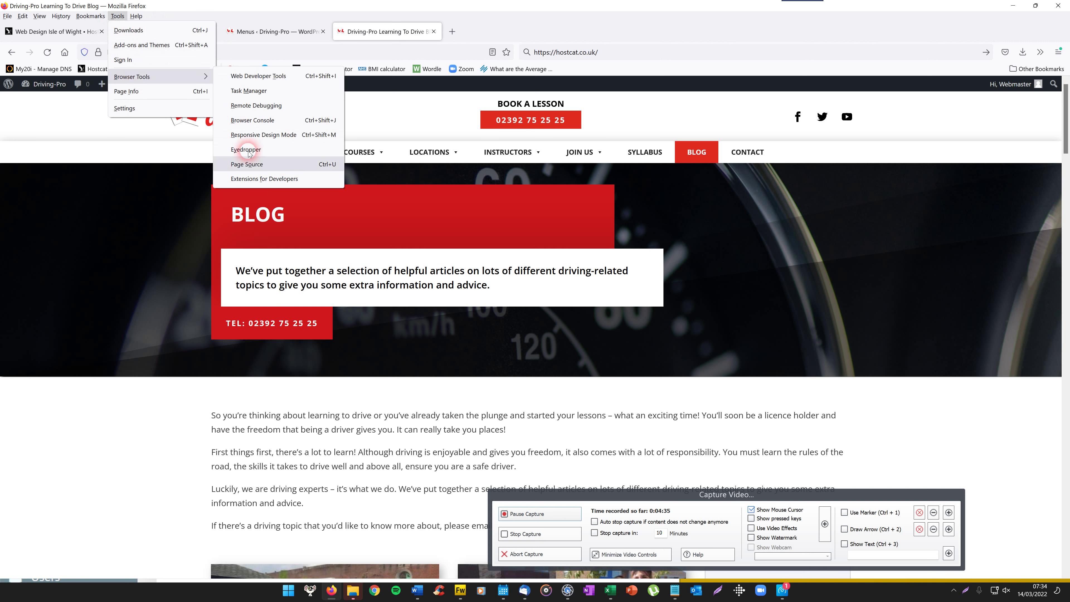
{"action": "left_click", "coordinate": [262, 135]}
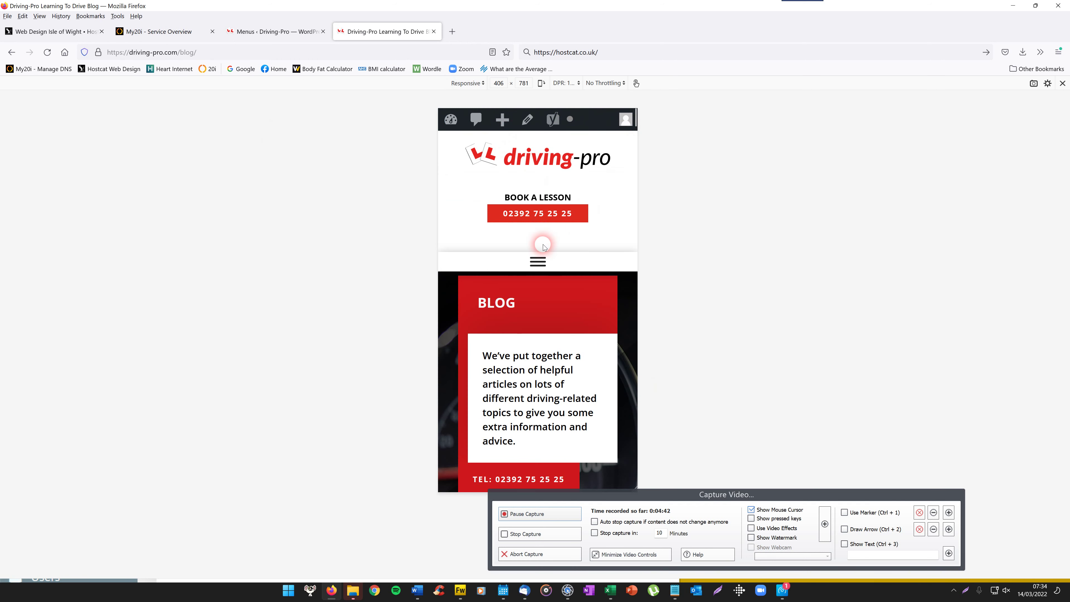
{"action": "left_click", "coordinate": [538, 262]}
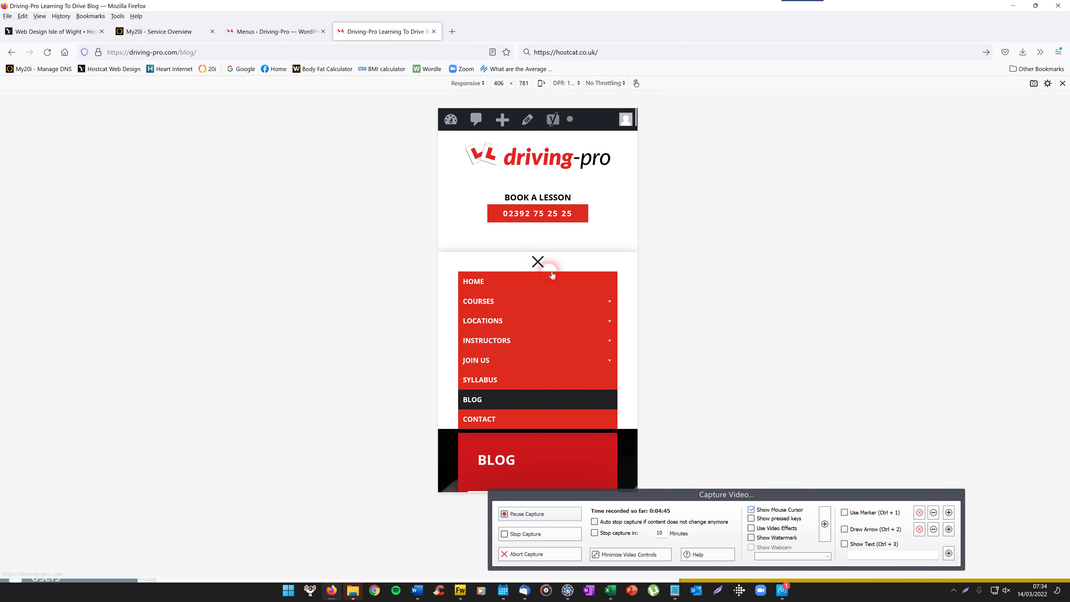
{"action": "left_click", "coordinate": [611, 341]}
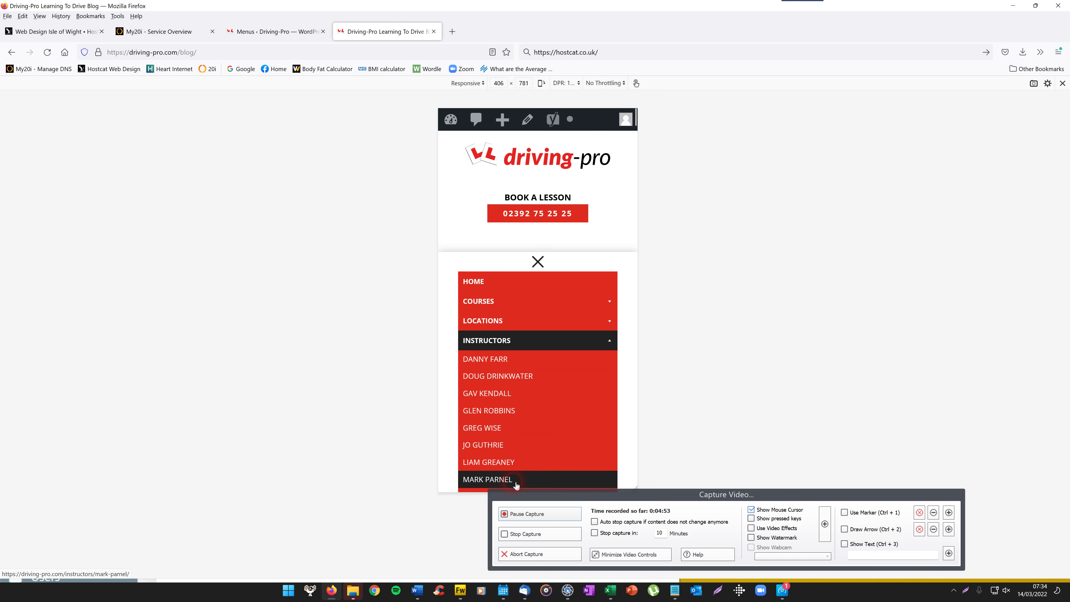
{"action": "left_click", "coordinate": [611, 341]}
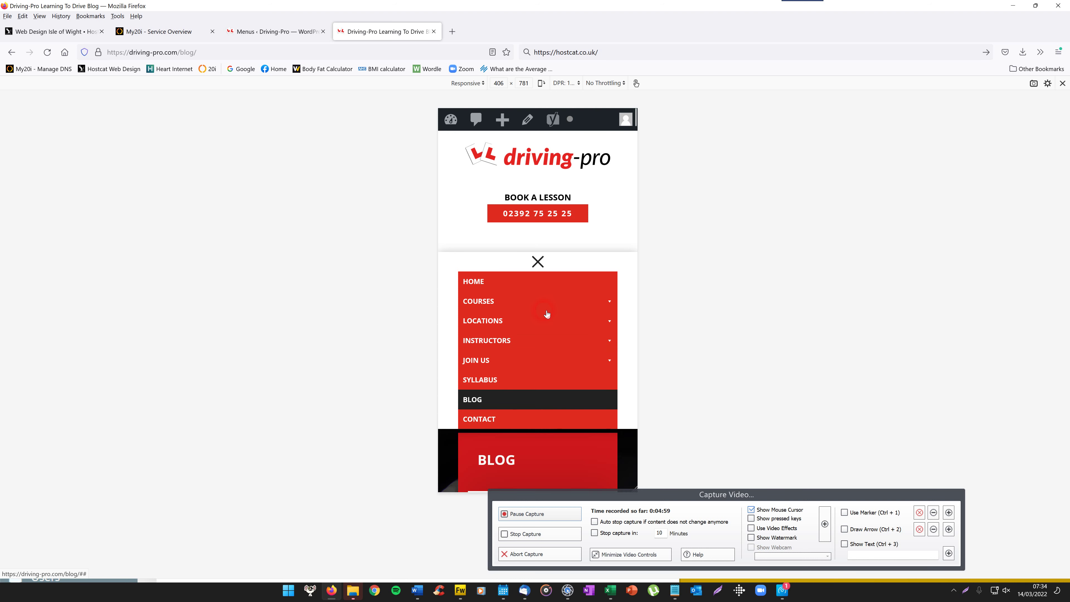
{"action": "left_click", "coordinate": [539, 261]}
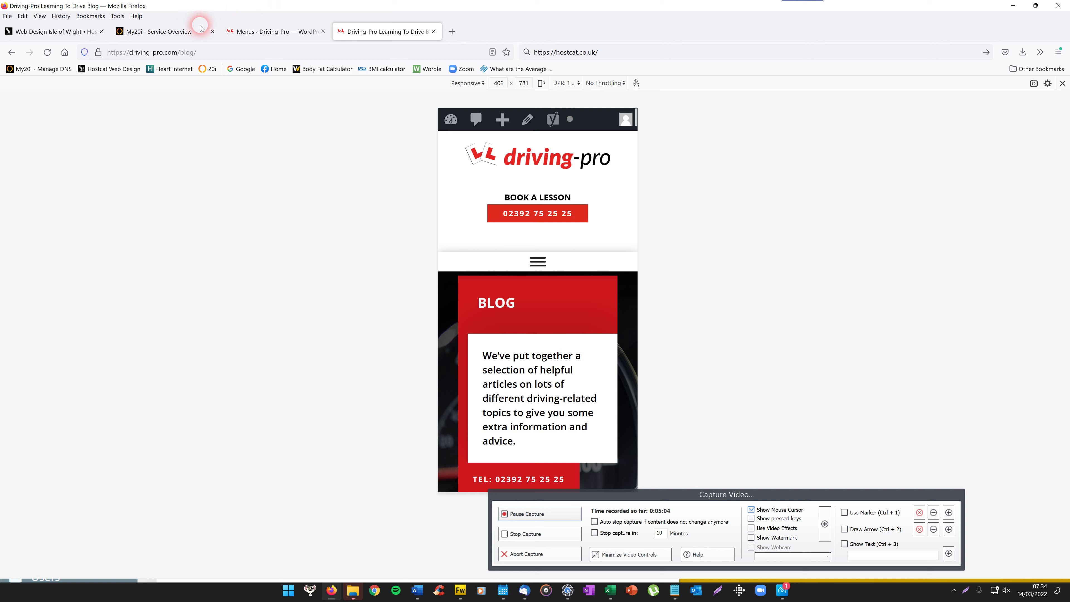
Step: Turn off Responsive Design Mode and examine the Blog page's navigation bar and intro text at full desktop width
{"action": "left_click", "coordinate": [117, 16]}
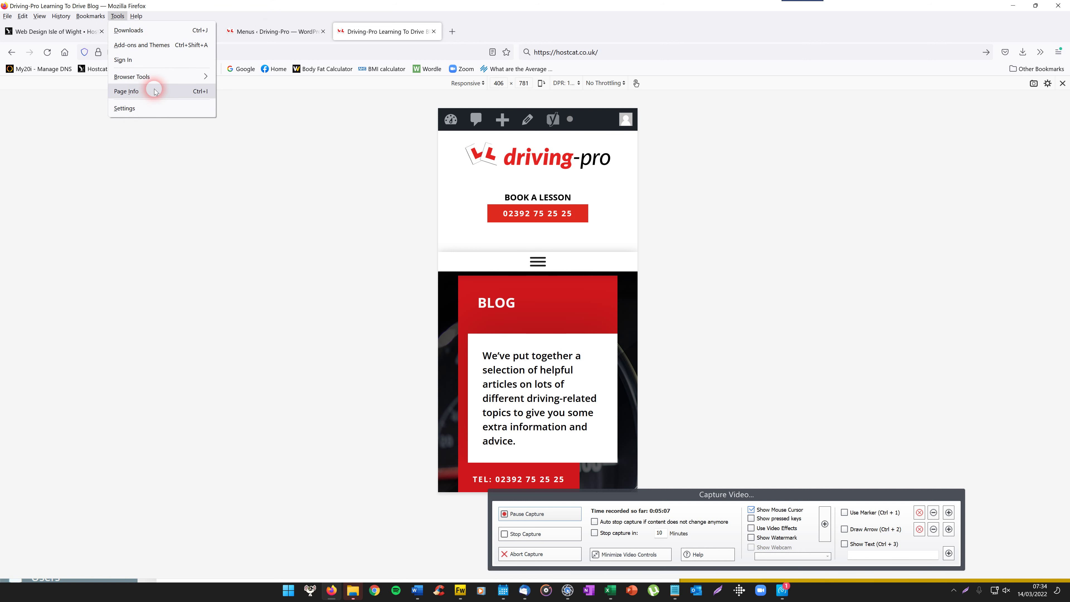
{"action": "mouse_move", "coordinate": [173, 77]}
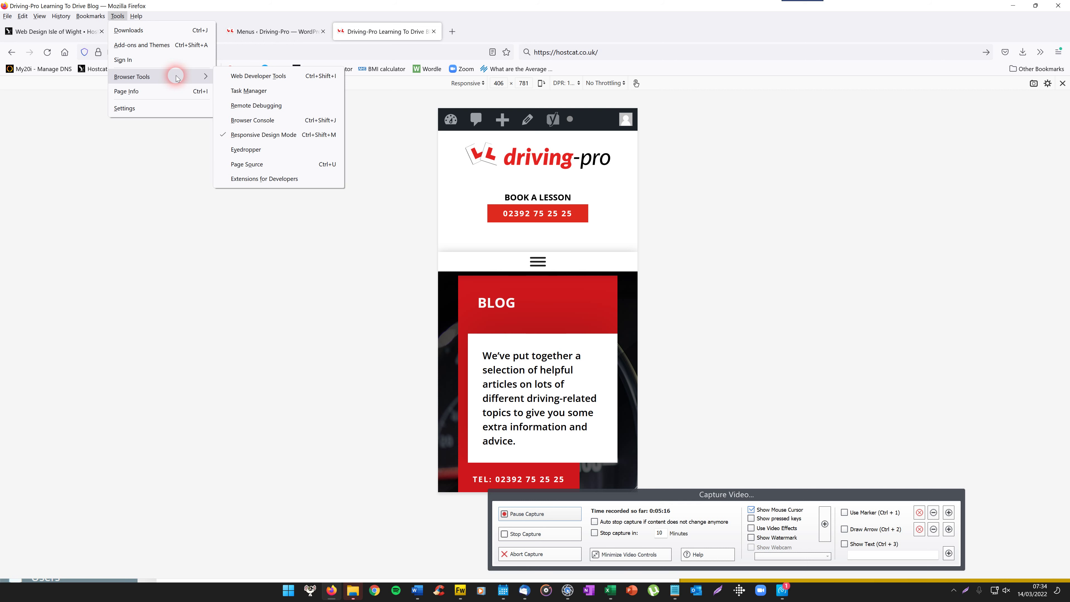
{"action": "left_click", "coordinate": [285, 139]}
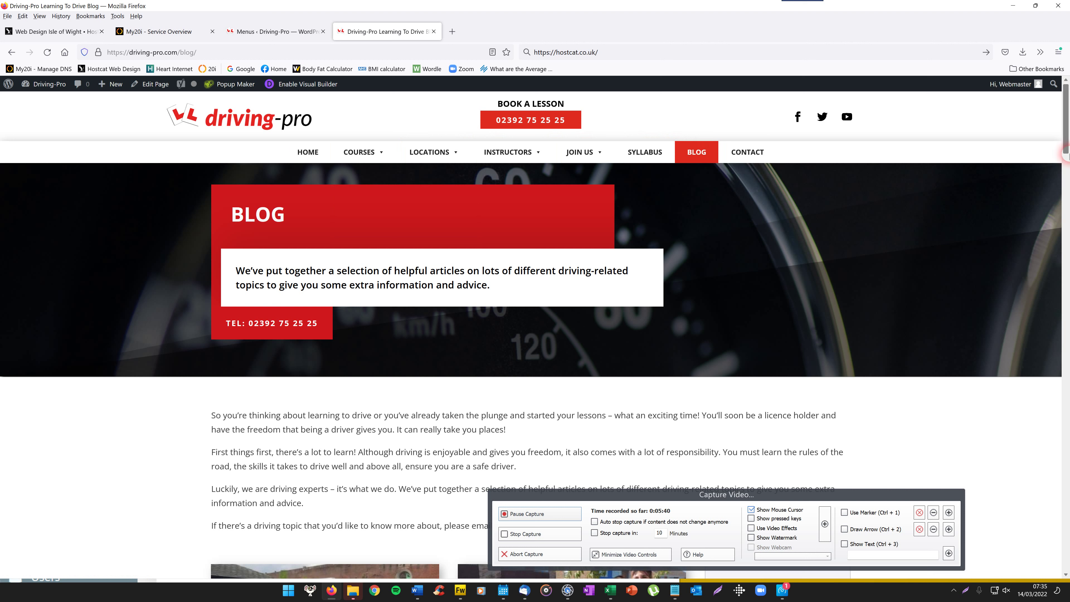
{"action": "scroll", "coordinate": [1066, 155], "scroll_direction": "down", "scroll_amount": 5}
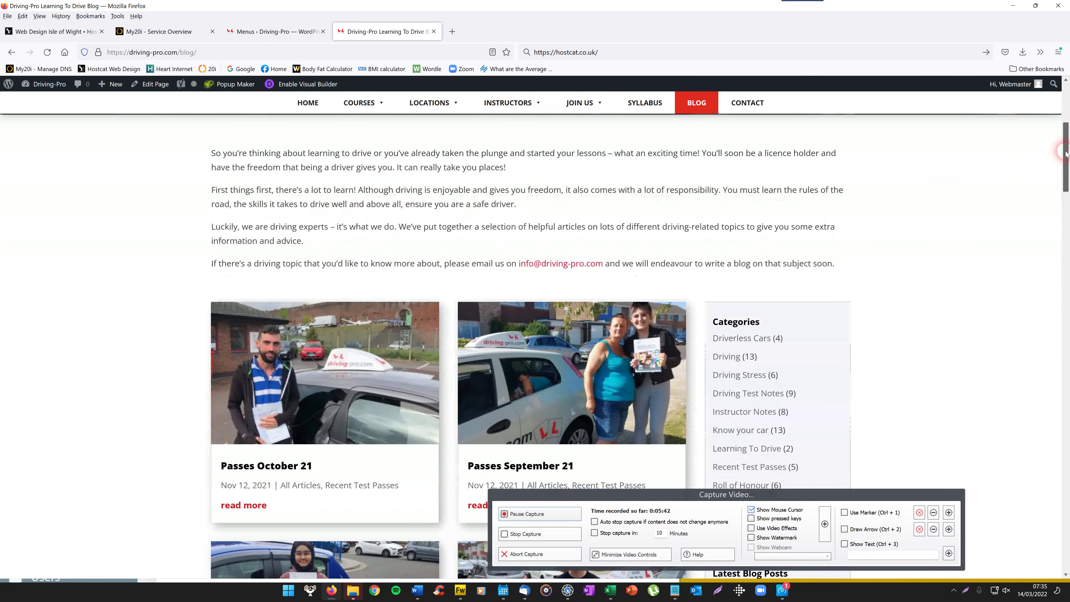
{"action": "left_click_drag", "start_coordinate": [1065, 153], "coordinate": [1066, 156]}
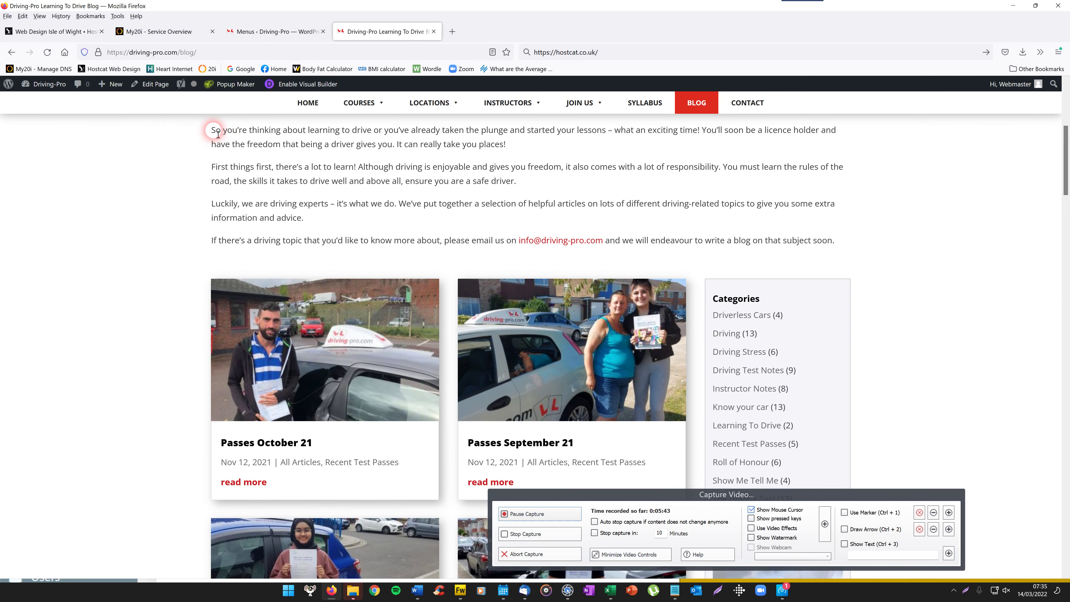
{"action": "left_click_drag", "start_coordinate": [212, 130], "coordinate": [217, 130]}
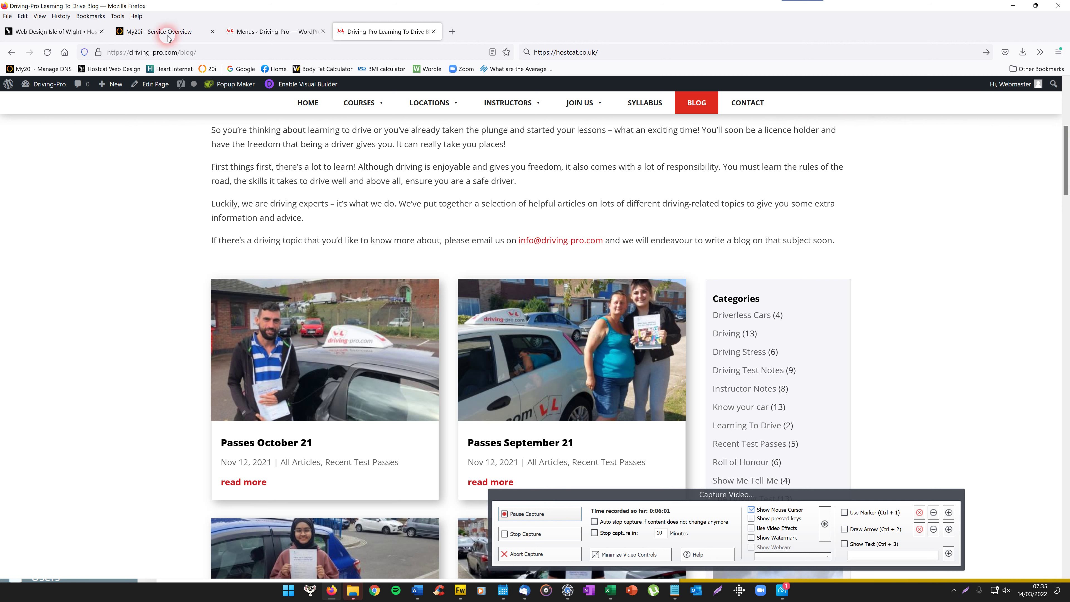
Step: Turn Responsive Design Mode back on for the Blog page and check how its mobile menu opens and closes
{"action": "left_click", "coordinate": [91, 16]}
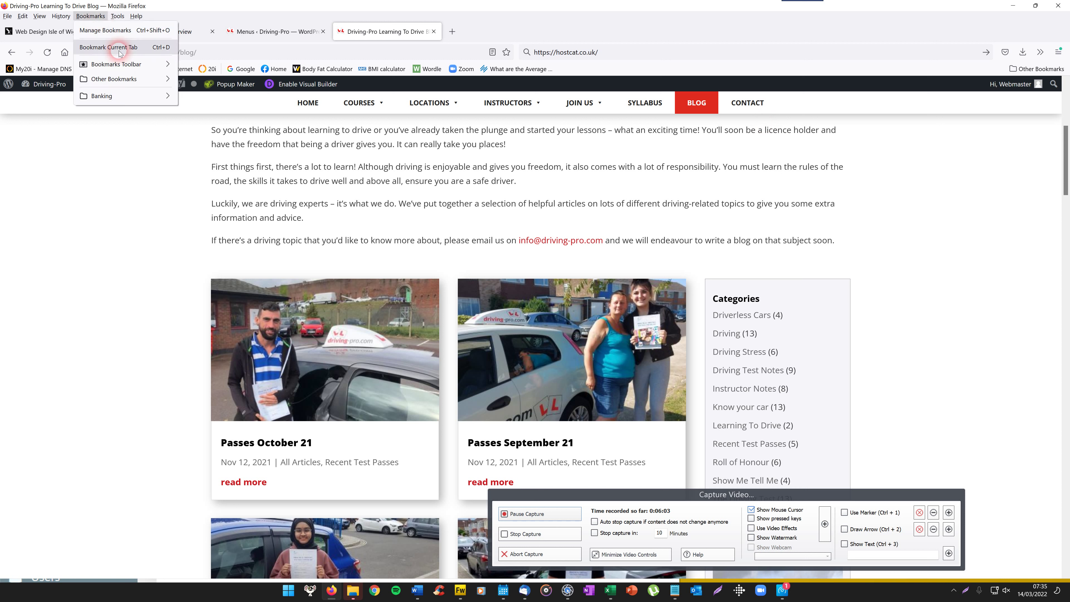
{"action": "left_click", "coordinate": [117, 16]}
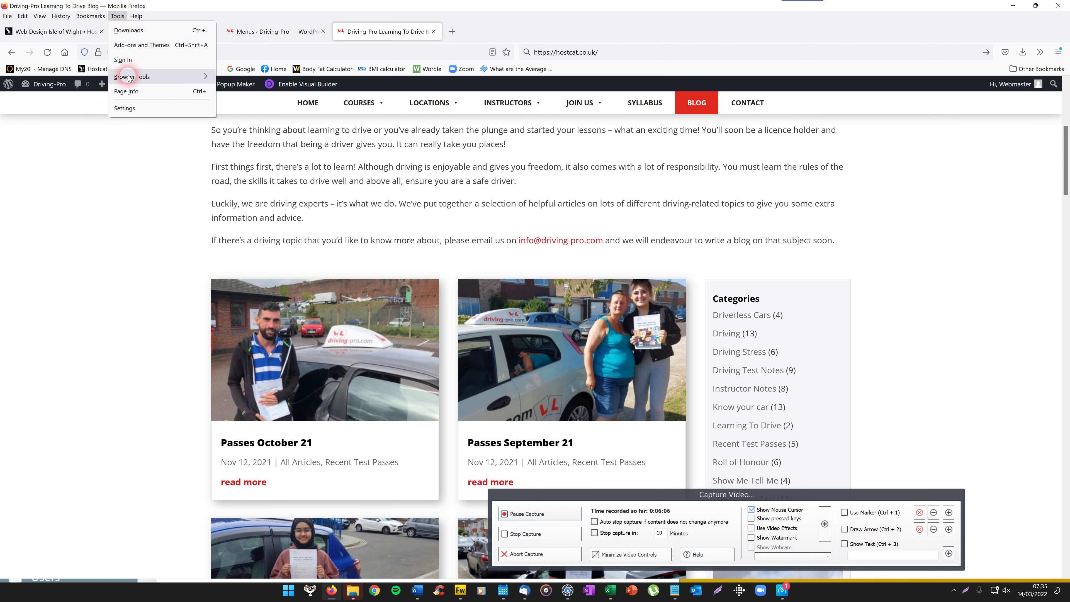
{"action": "left_click", "coordinate": [271, 138]}
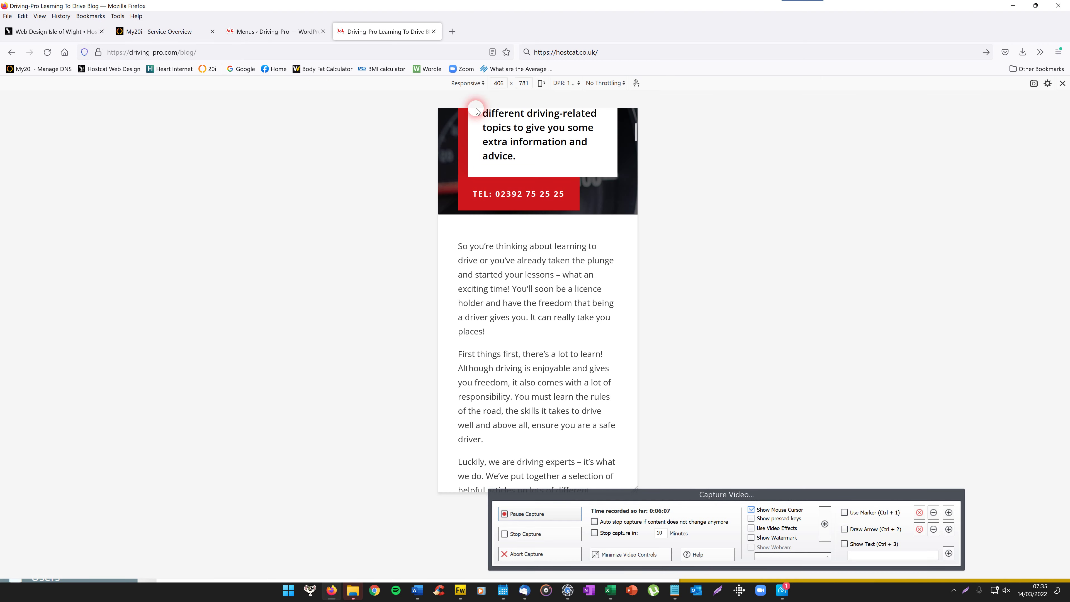
{"action": "left_click_drag", "start_coordinate": [637, 132], "coordinate": [642, 102]}
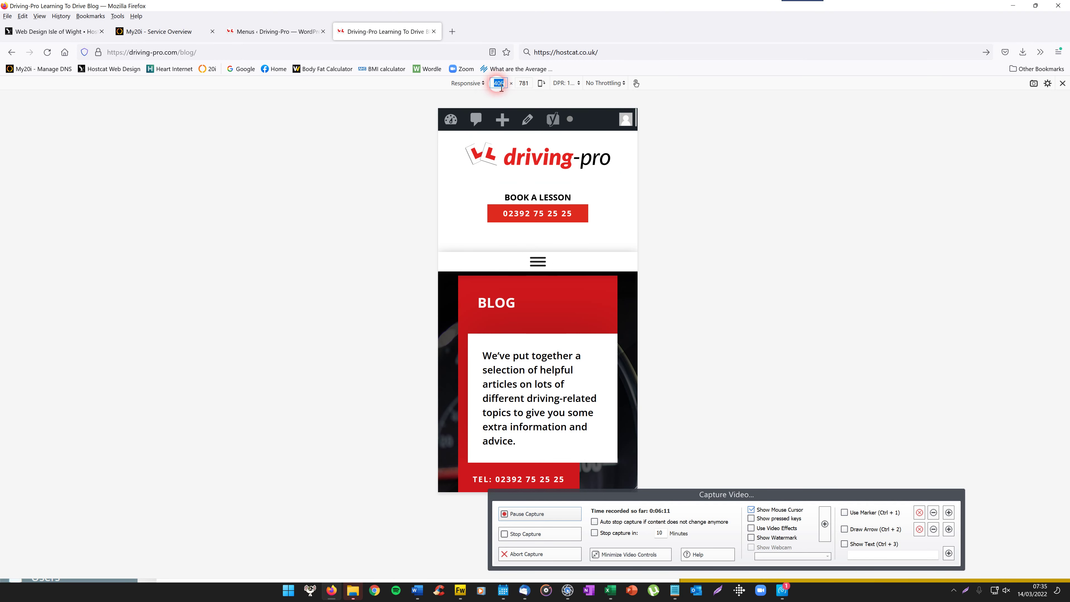
{"action": "left_click", "coordinate": [539, 262]}
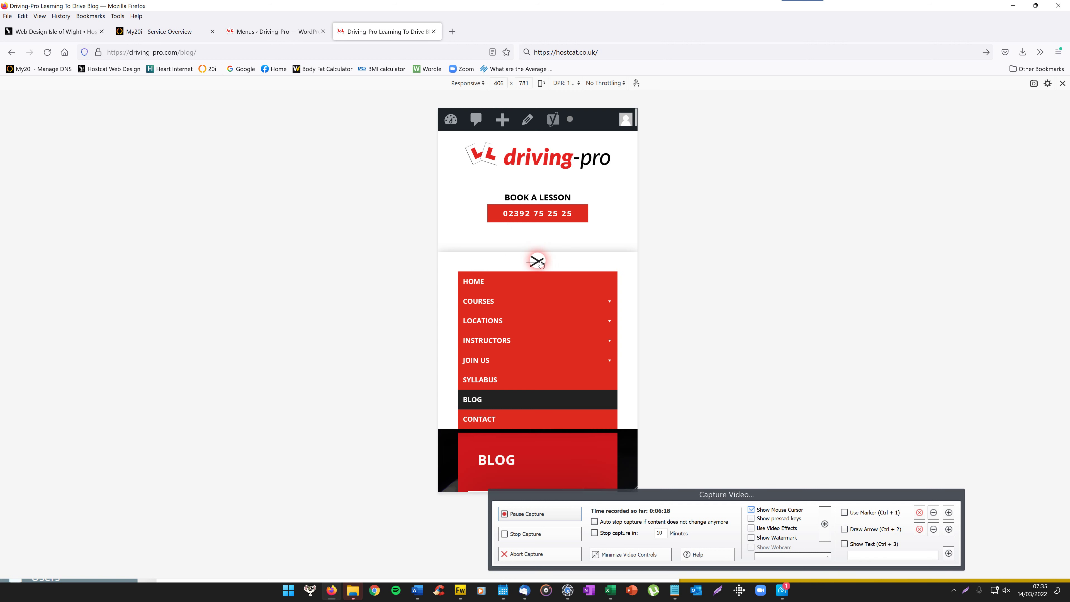
{"action": "left_click", "coordinate": [539, 262]}
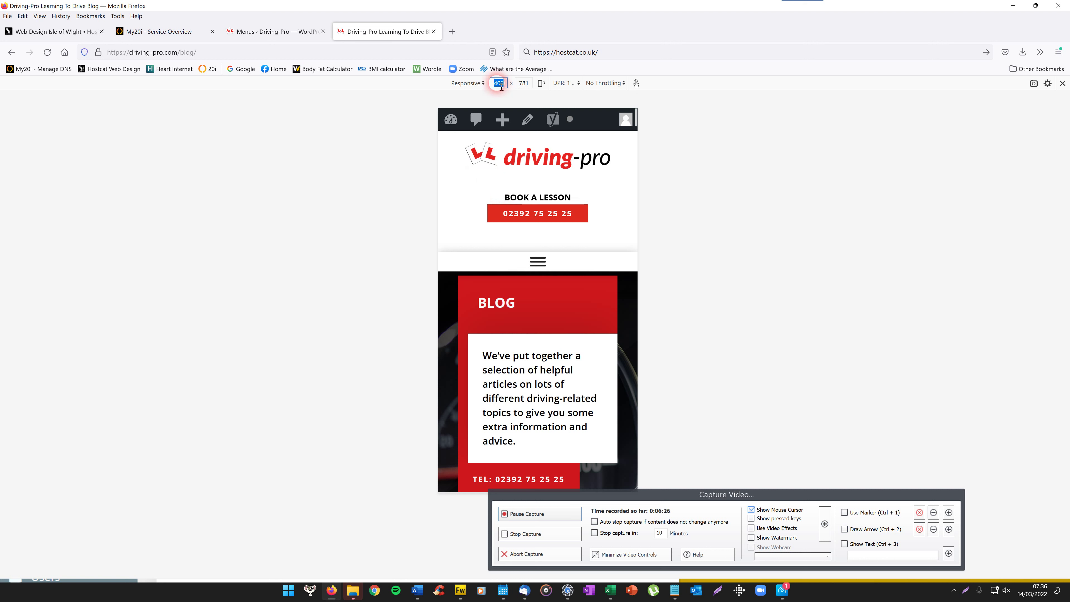
Step: Widen the responsive preview to 1306 pixels, narrow it to 1208, and check the layout of the navigation bar
{"action": "left_click_drag", "start_coordinate": [501, 87], "coordinate": [488, 89]}
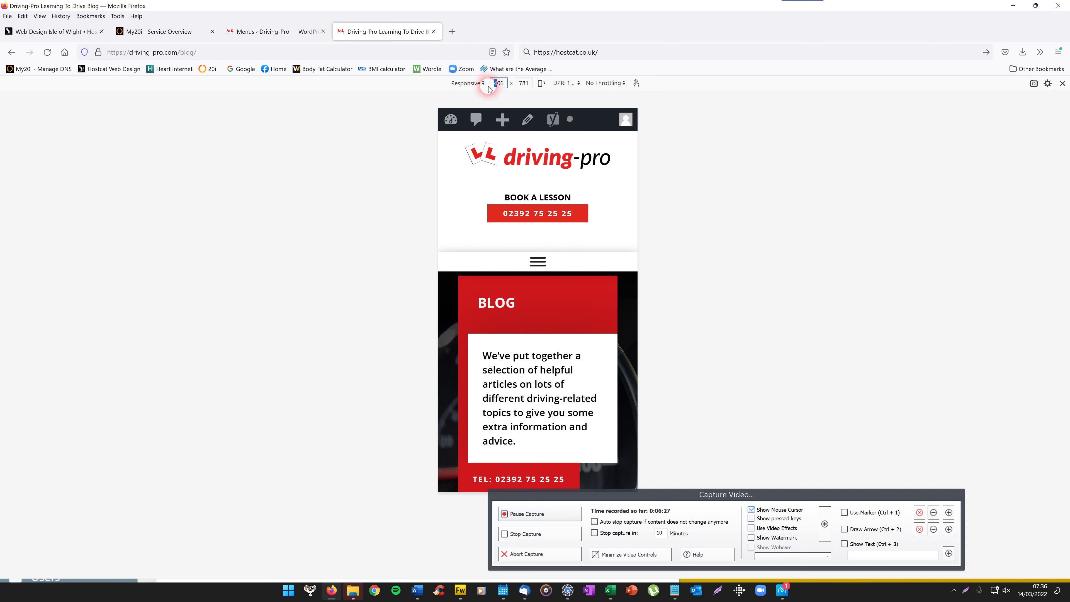
{"action": "left_click", "coordinate": [529, 86]}
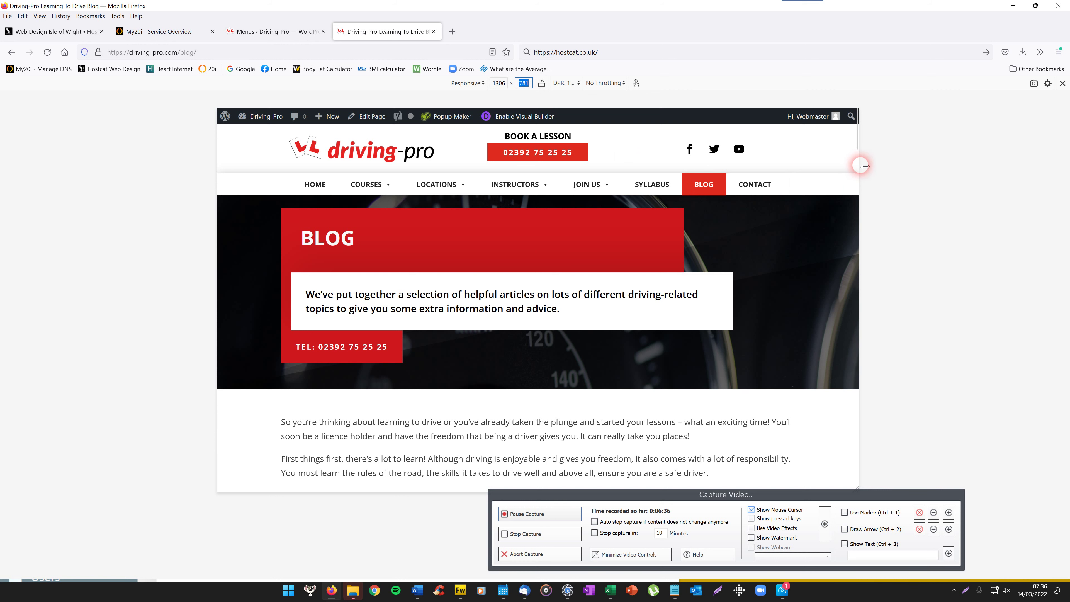
{"action": "left_click_drag", "start_coordinate": [861, 166], "coordinate": [837, 166]}
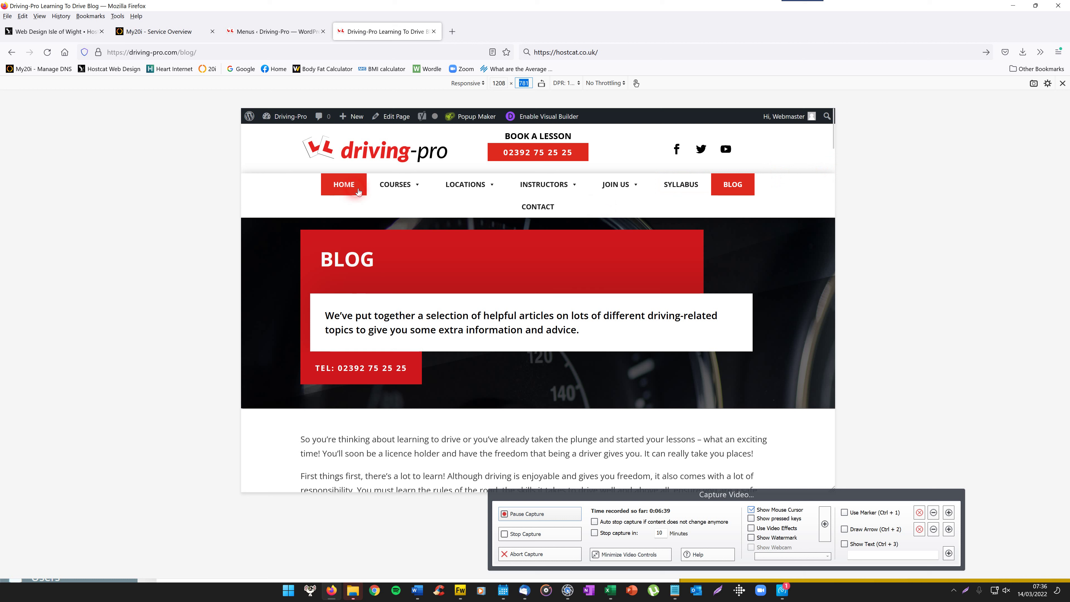
{"action": "left_click", "coordinate": [509, 84]}
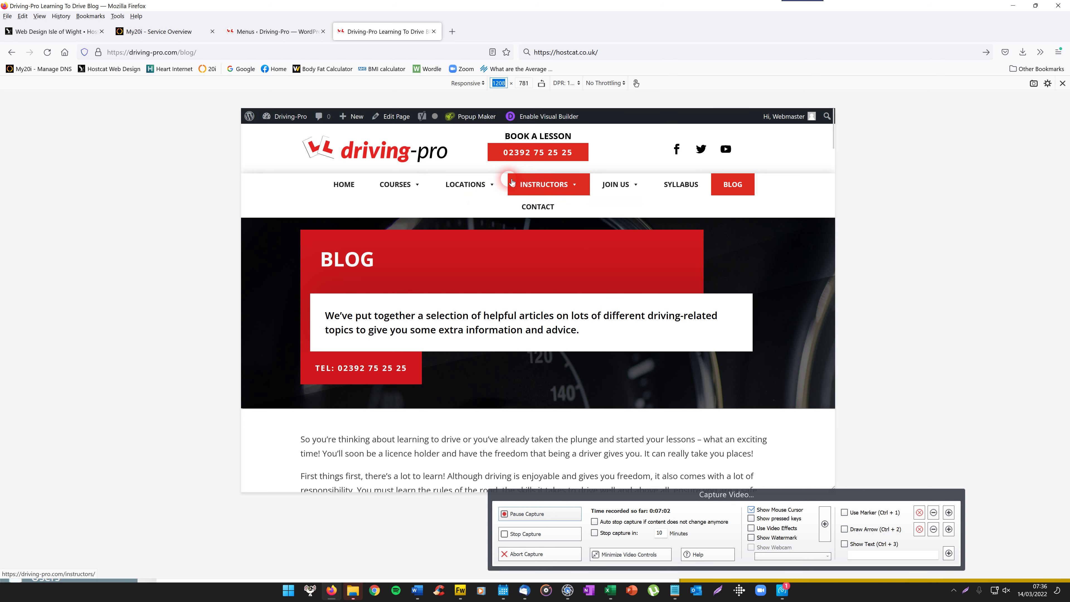
Step: Return to the WordPress menu editor and save the Main Menu
{"action": "left_click", "coordinate": [276, 32]}
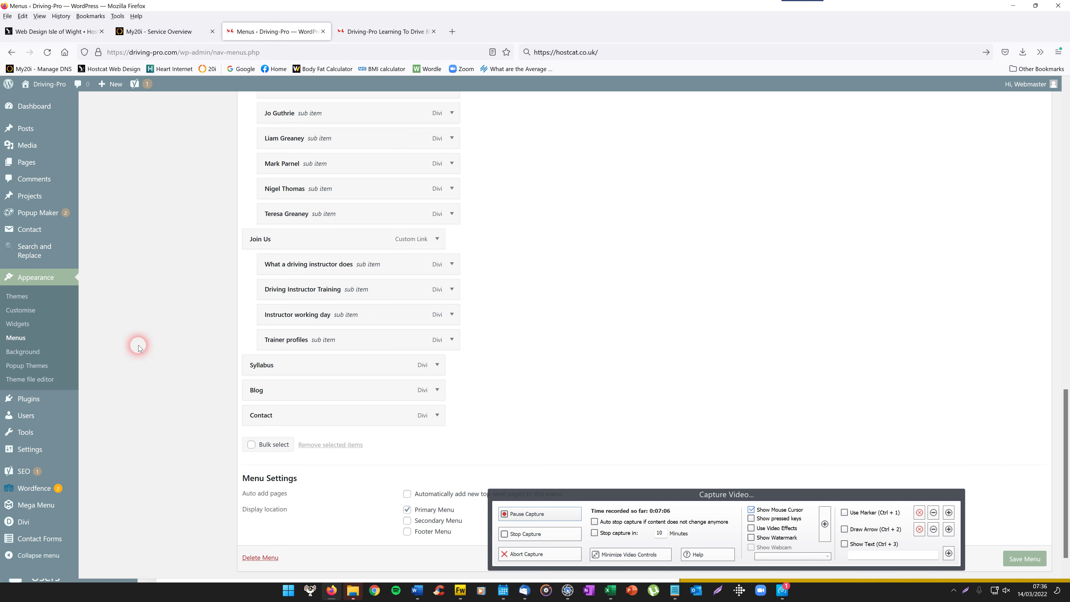
{"action": "mouse_move", "coordinate": [42, 506]}
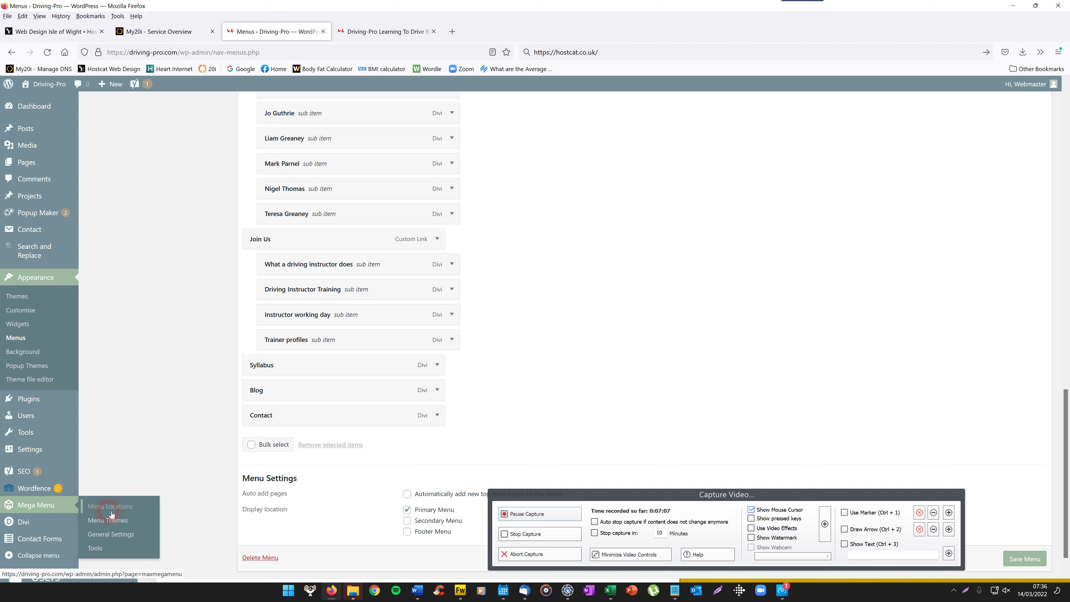
{"action": "left_click", "coordinate": [117, 520]}
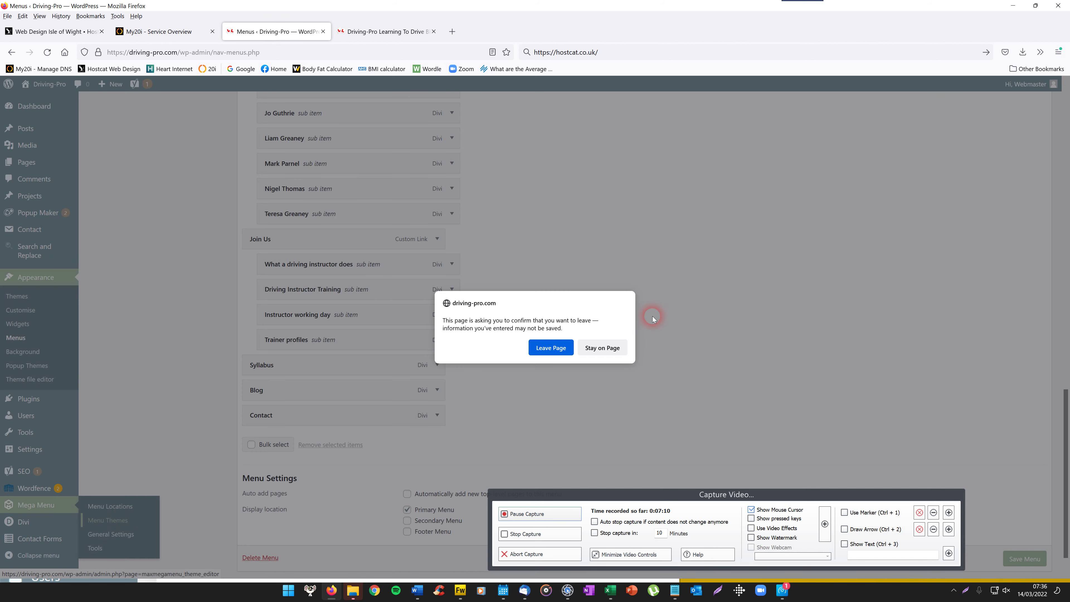
{"action": "left_click", "coordinate": [602, 347]}
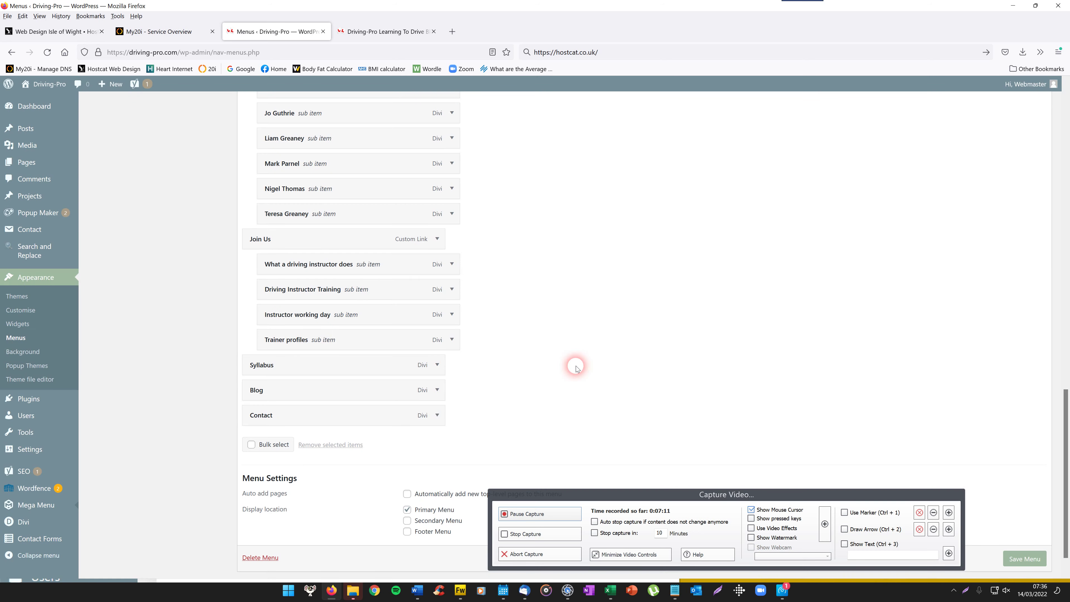
{"action": "left_click_drag", "start_coordinate": [1064, 452], "coordinate": [1067, 468]}
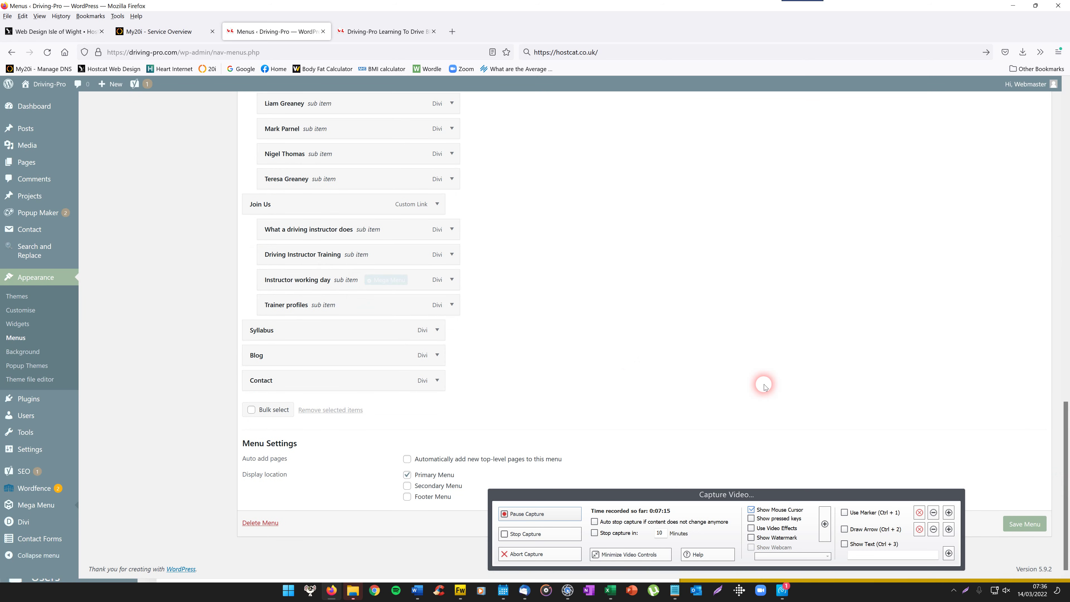
{"action": "left_click", "coordinate": [1021, 525]}
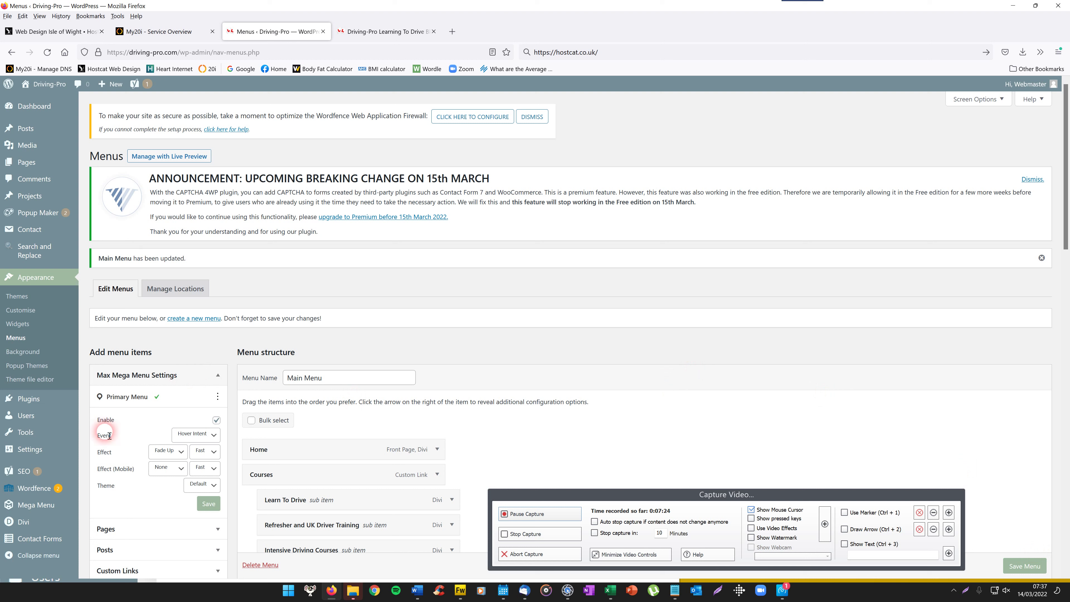
Step: Open the Menu Themes settings of the Mega Menu plugin
{"action": "mouse_move", "coordinate": [41, 504]}
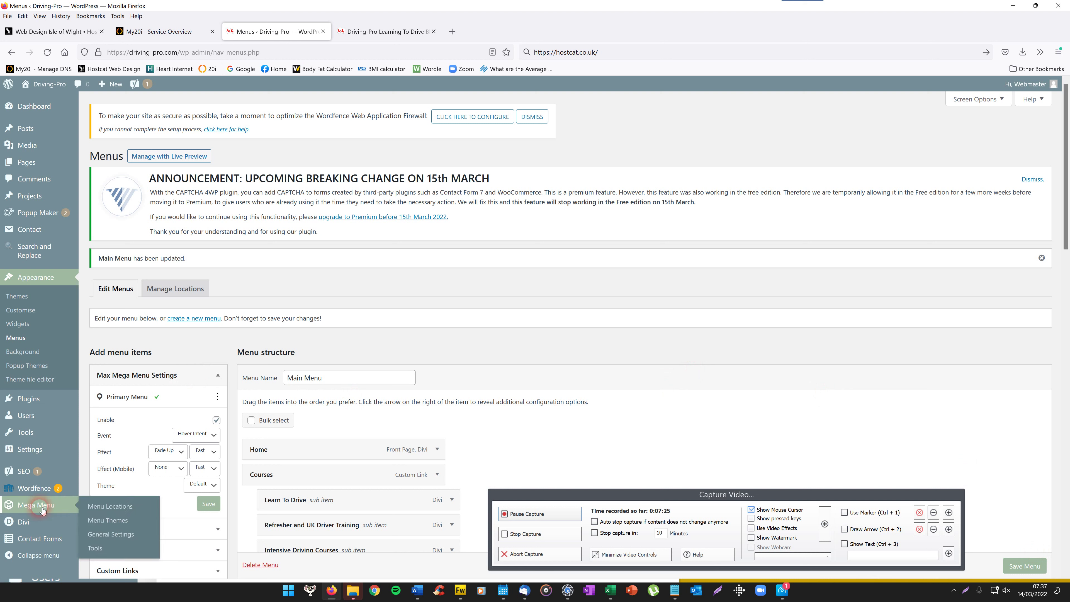
{"action": "left_click", "coordinate": [122, 521]}
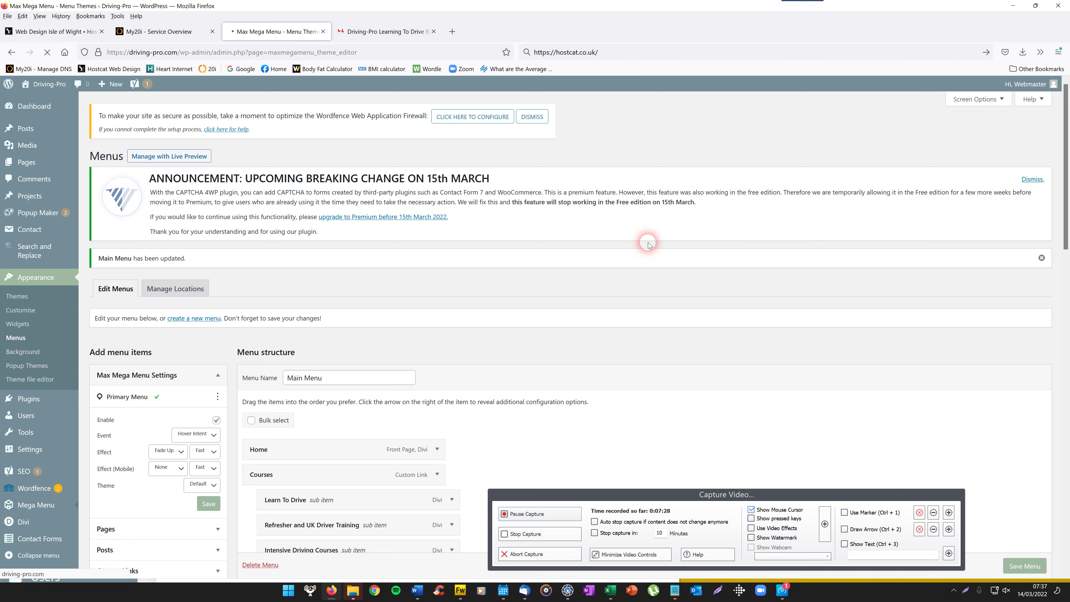
Step: Set the Mobile Menu responsive breakpoint of the Default menu theme to 1300px and save the changes
{"action": "scroll", "coordinate": [395, 291], "scroll_direction": "down", "scroll_amount": 2}
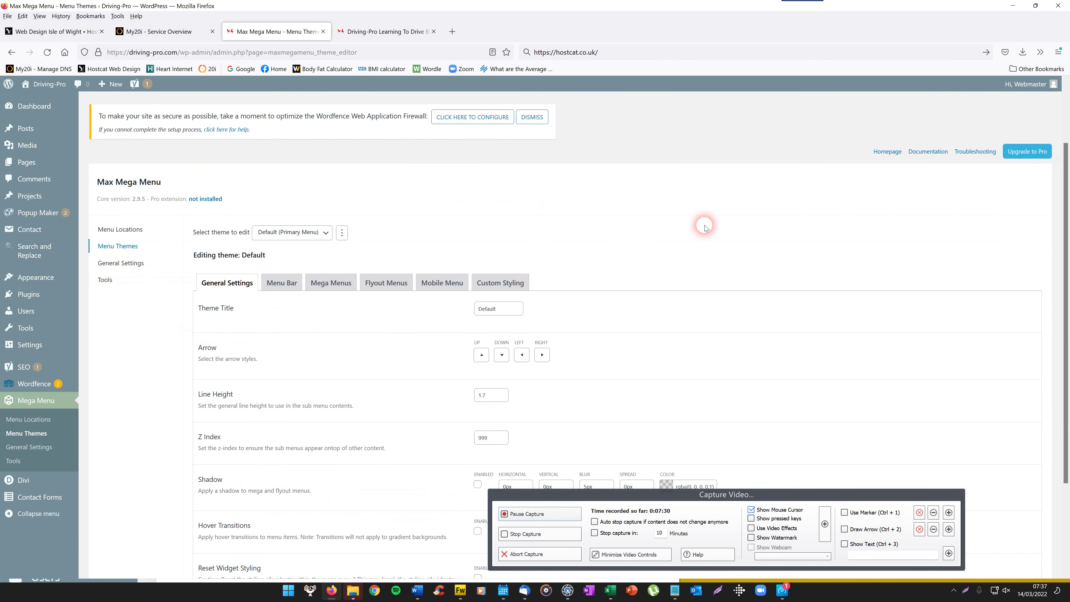
{"action": "left_click", "coordinate": [443, 281]}
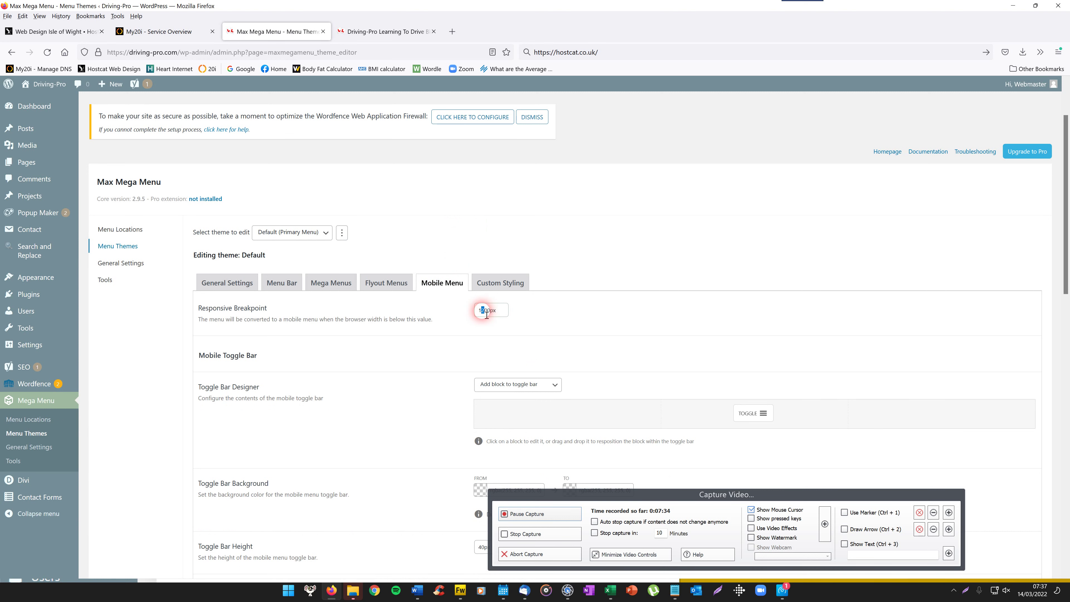
{"action": "type", "text": "3"}
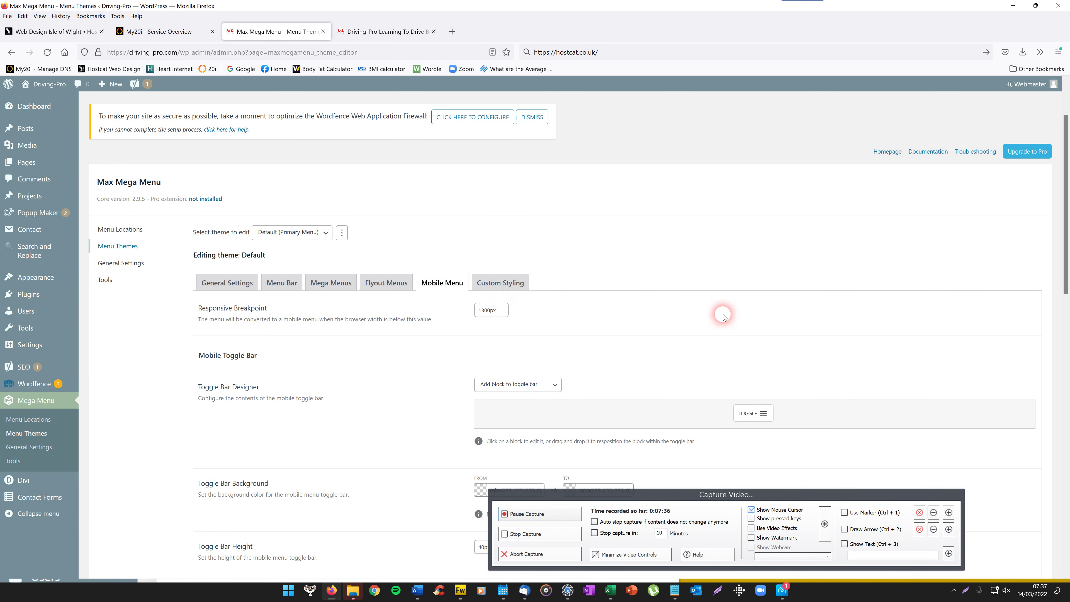
{"action": "scroll", "coordinate": [1052, 240], "scroll_direction": "down", "scroll_amount": 2}
{"action": "scroll", "coordinate": [1051, 240], "scroll_direction": "down", "scroll_amount": 15}
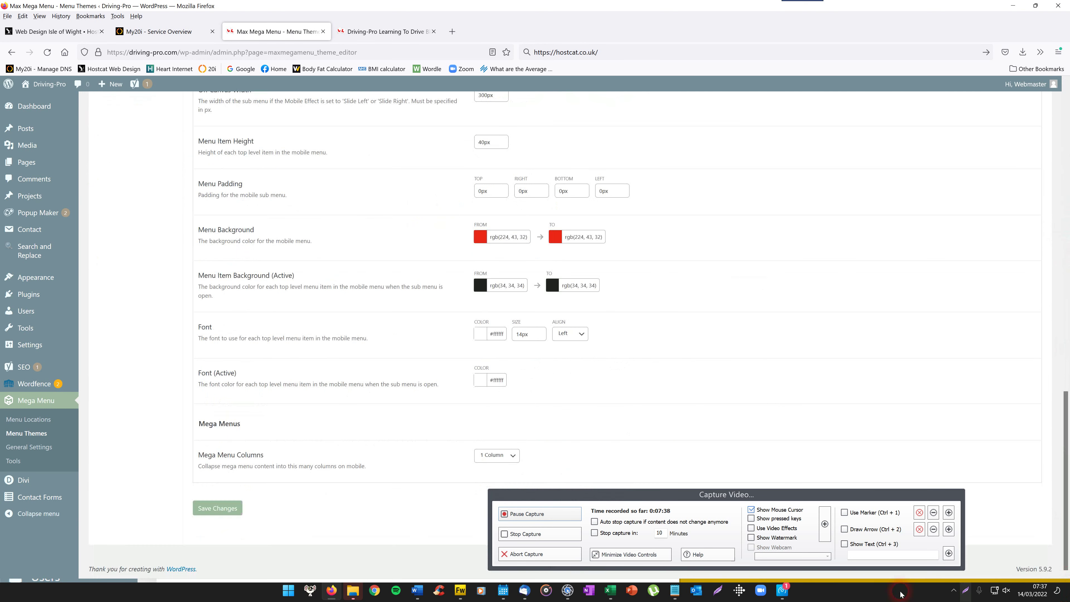
{"action": "left_click", "coordinate": [206, 508]}
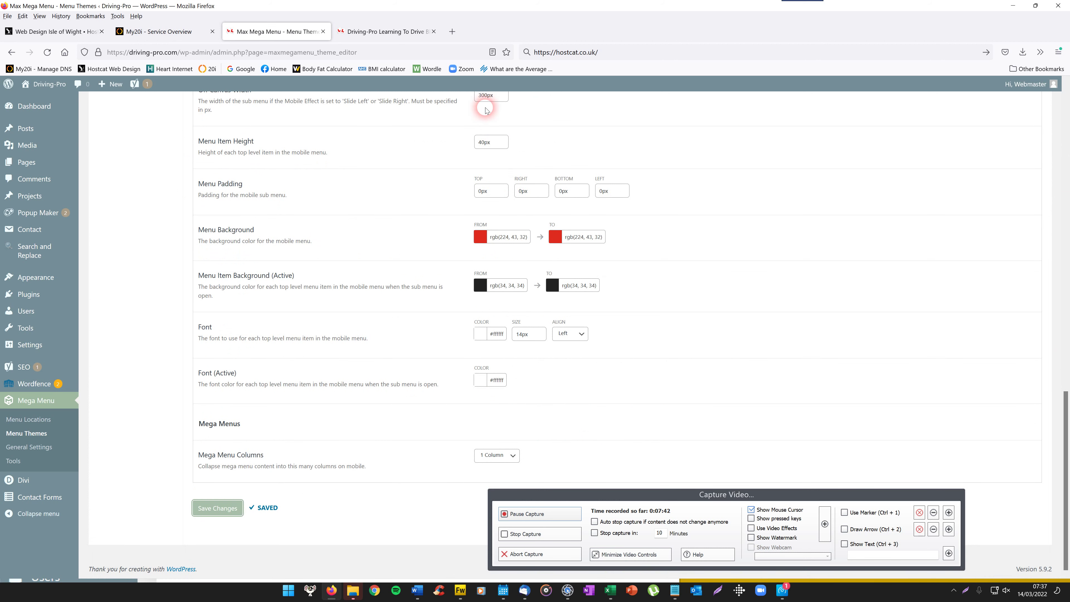
Step: Reload the Blog page in the responsive preview and check its navigation menu at 1208 pixels wide
{"action": "left_click", "coordinate": [404, 30]}
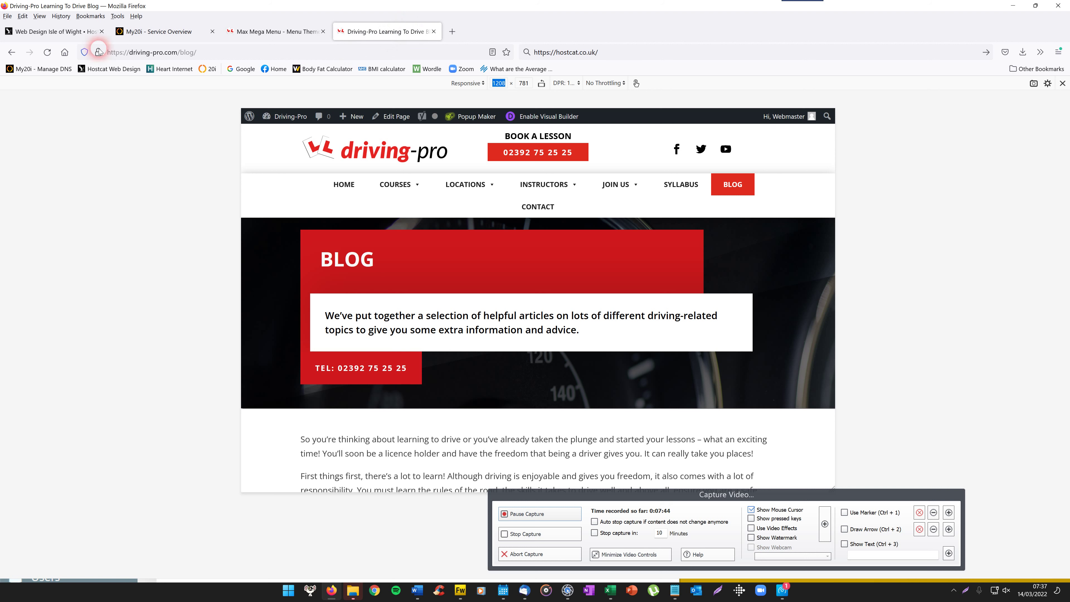
{"action": "left_click", "coordinate": [47, 52]}
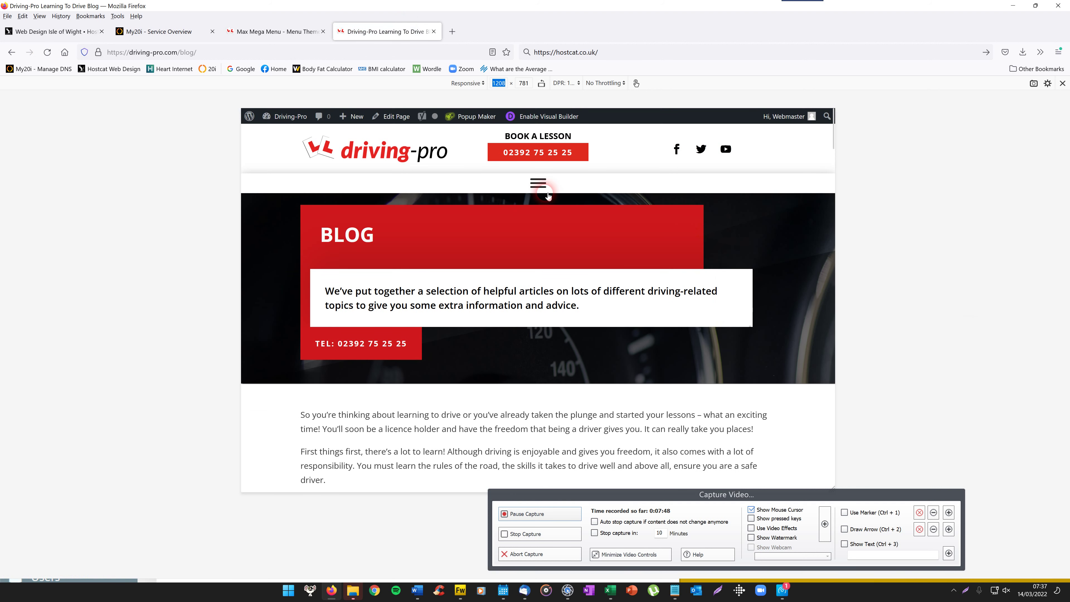
{"action": "left_click", "coordinate": [537, 190]}
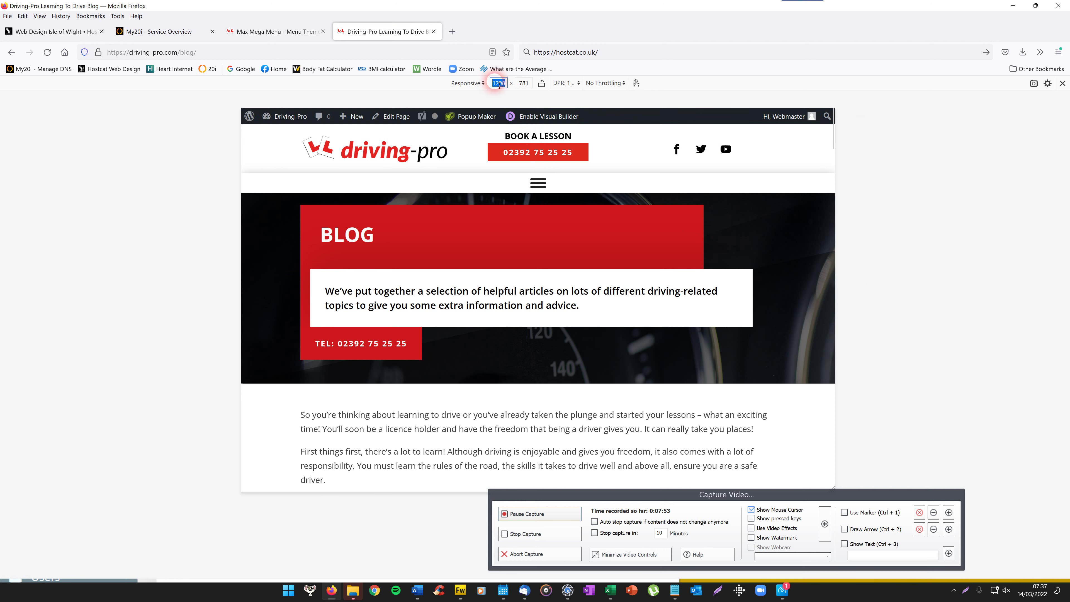
Step: Turn off Responsive Design Mode and examine the Blog page's post grid and Categories sidebar at desktop width
{"action": "left_click", "coordinate": [117, 16]}
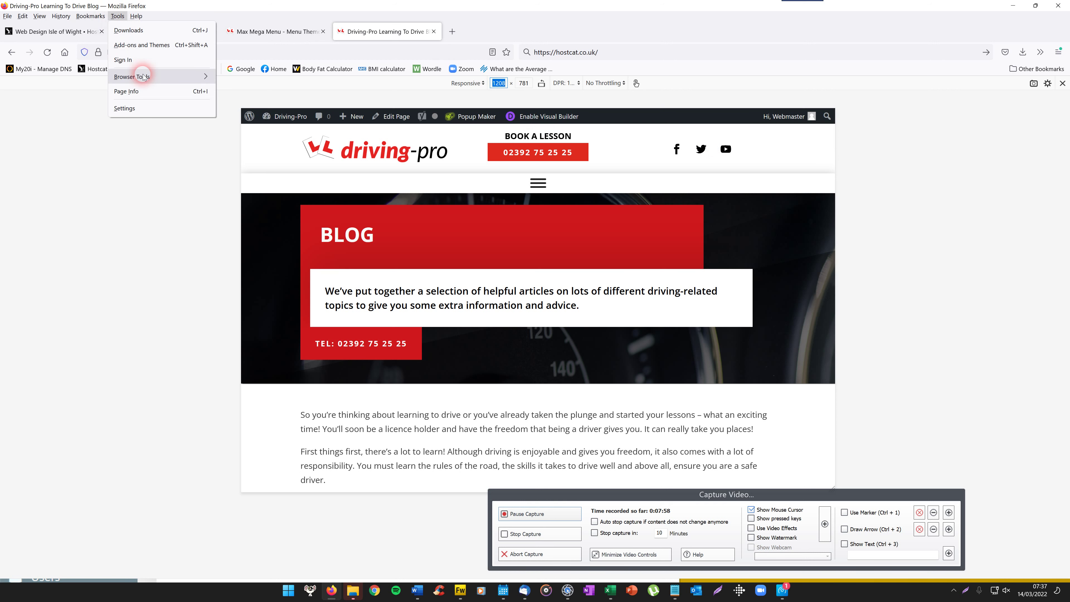
{"action": "mouse_move", "coordinate": [143, 77]}
{"action": "left_click", "coordinate": [263, 135]}
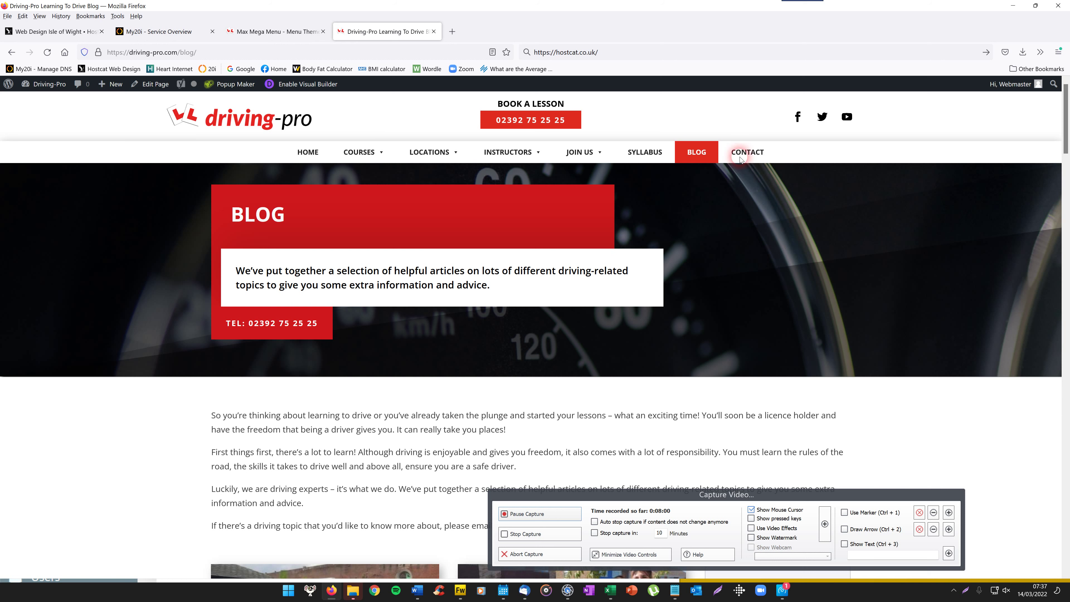
{"action": "left_click", "coordinate": [1066, 247]}
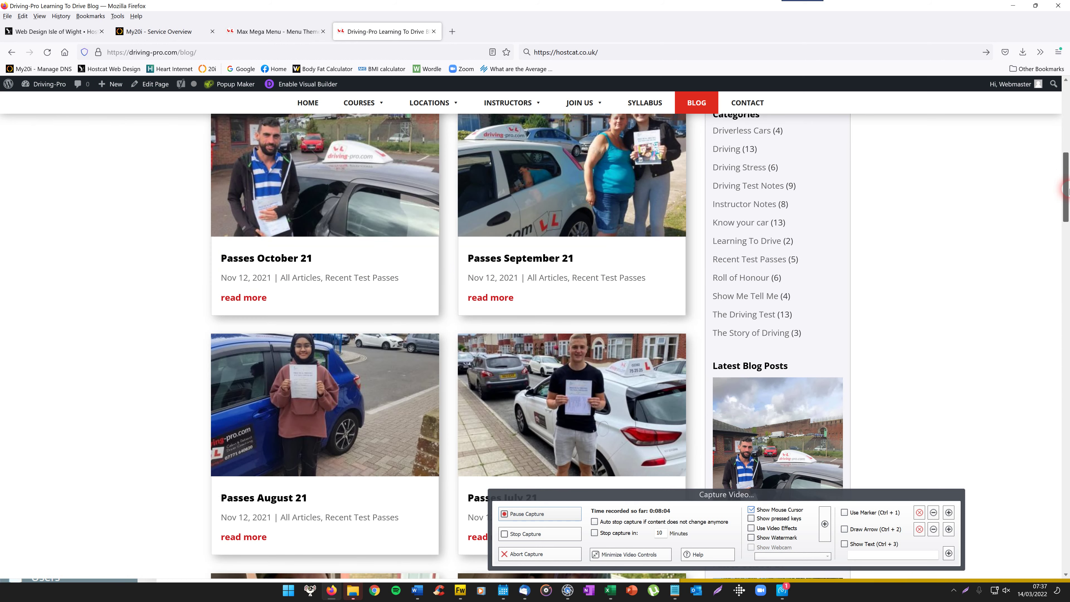
{"action": "scroll", "coordinate": [1061, 177], "scroll_direction": "up", "scroll_amount": 3}
{"action": "scroll", "coordinate": [1067, 168], "scroll_direction": "down", "scroll_amount": 1}
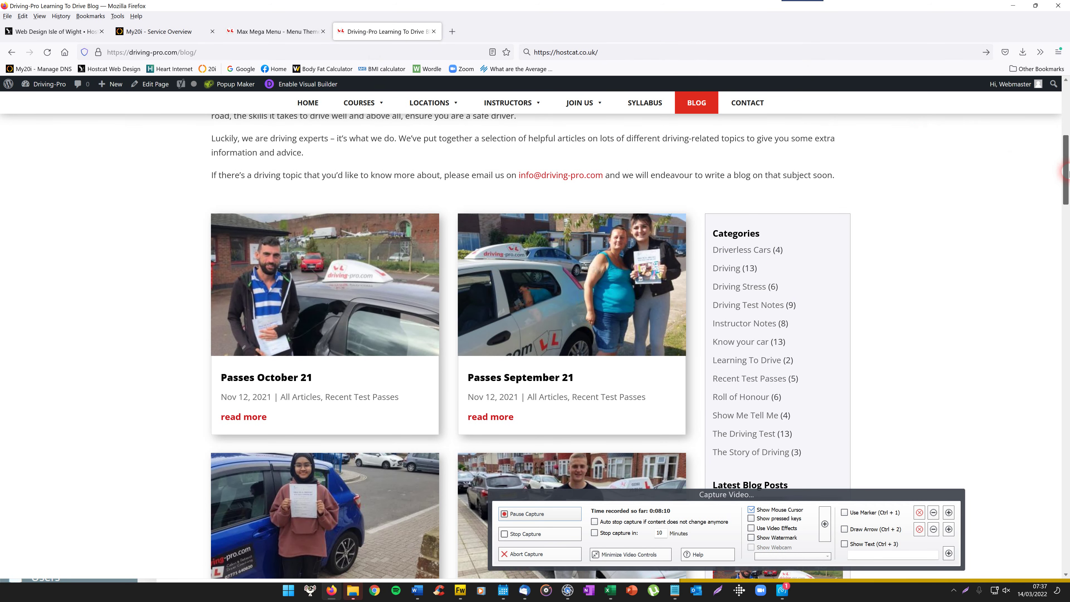
{"action": "mouse_move", "coordinate": [1067, 174]}
{"action": "left_mouse_down"}
{"action": "mouse_move", "coordinate": [1067, 164]}
{"action": "mouse_move", "coordinate": [1067, 177]}
{"action": "left_mouse_up"}
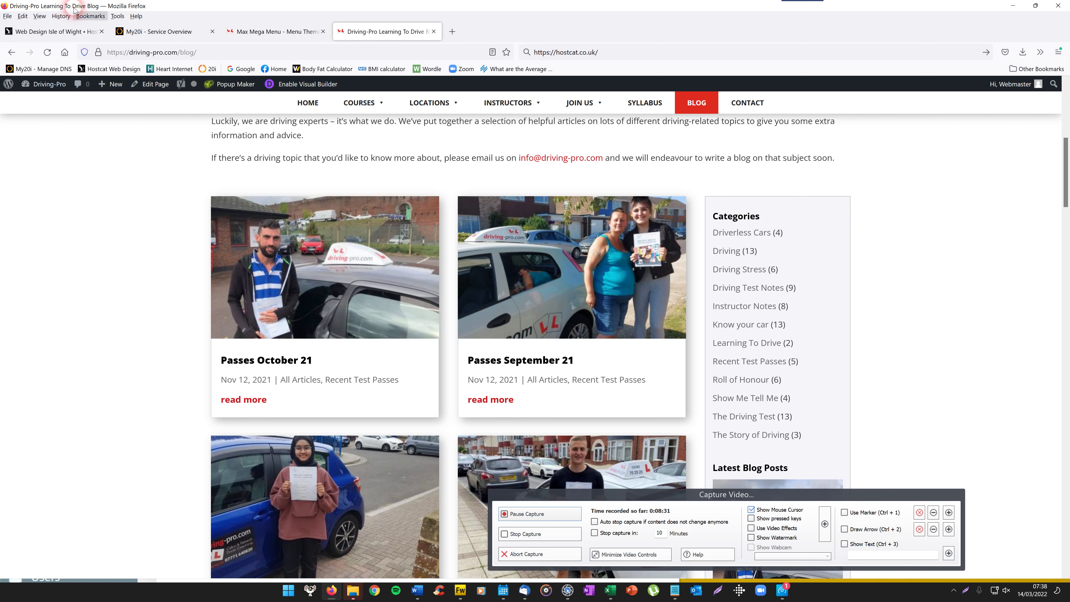
Step: Turn Responsive Design Mode on, set the preview width to 408 pixels, and look over the Blog page's mobile layout
{"action": "left_click", "coordinate": [114, 17]}
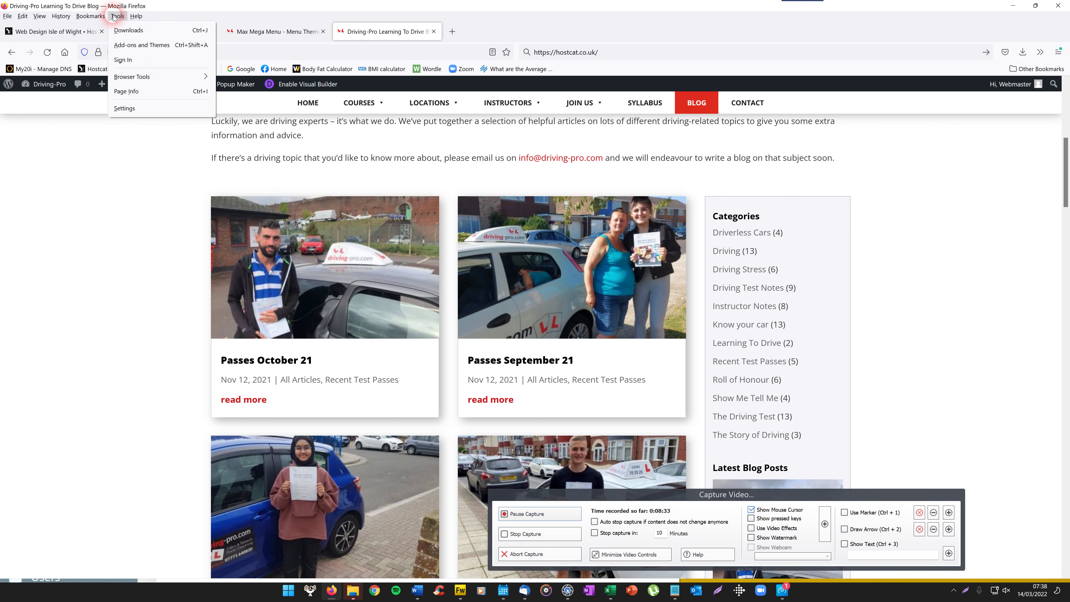
{"action": "left_click", "coordinate": [150, 75]}
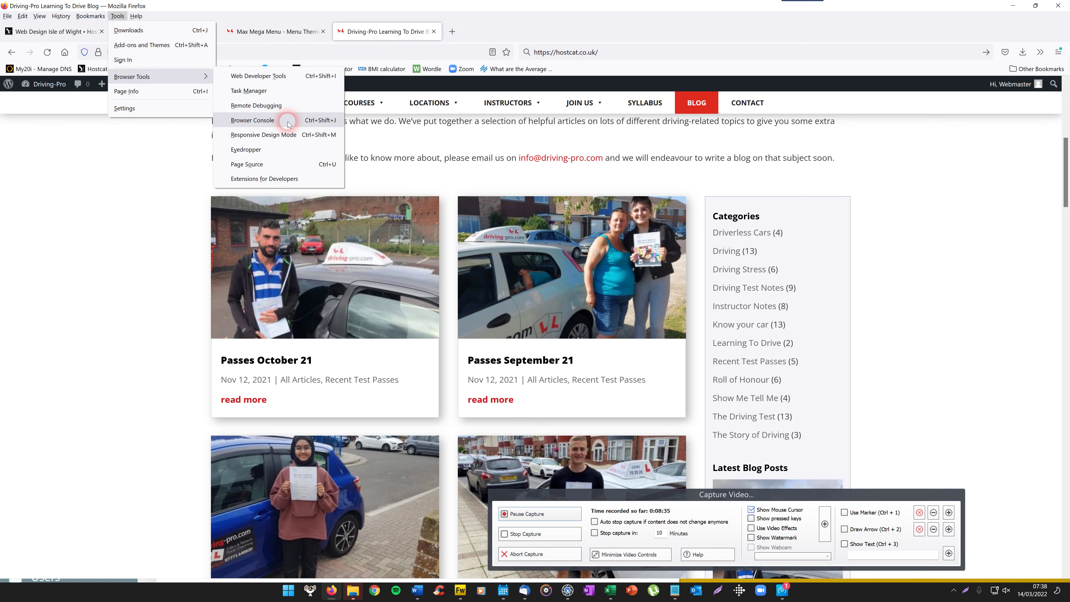
{"action": "left_click", "coordinate": [274, 134]}
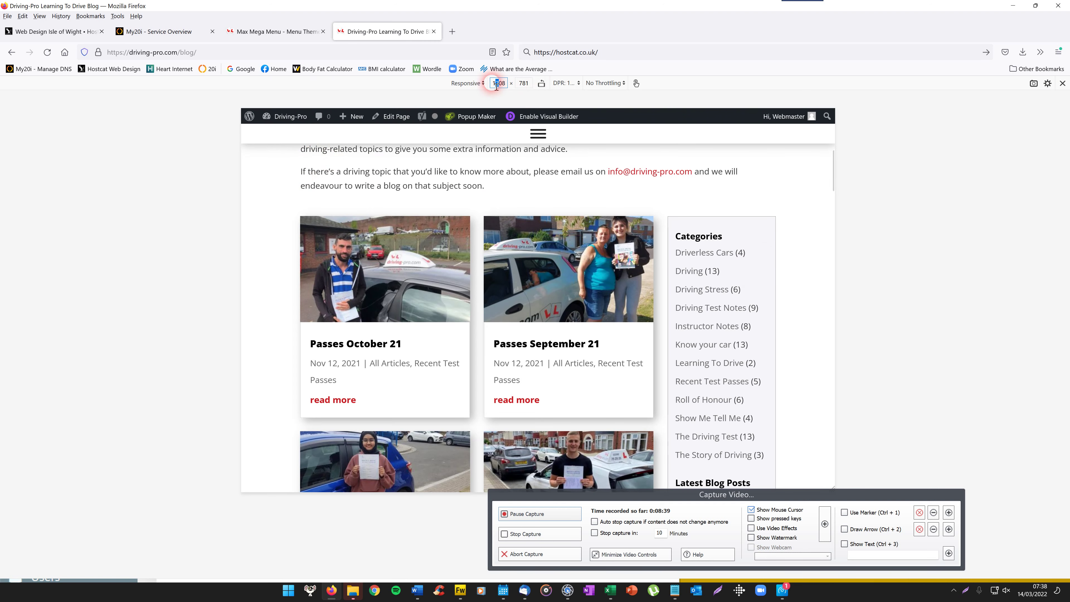
{"action": "type", "text": "408"}
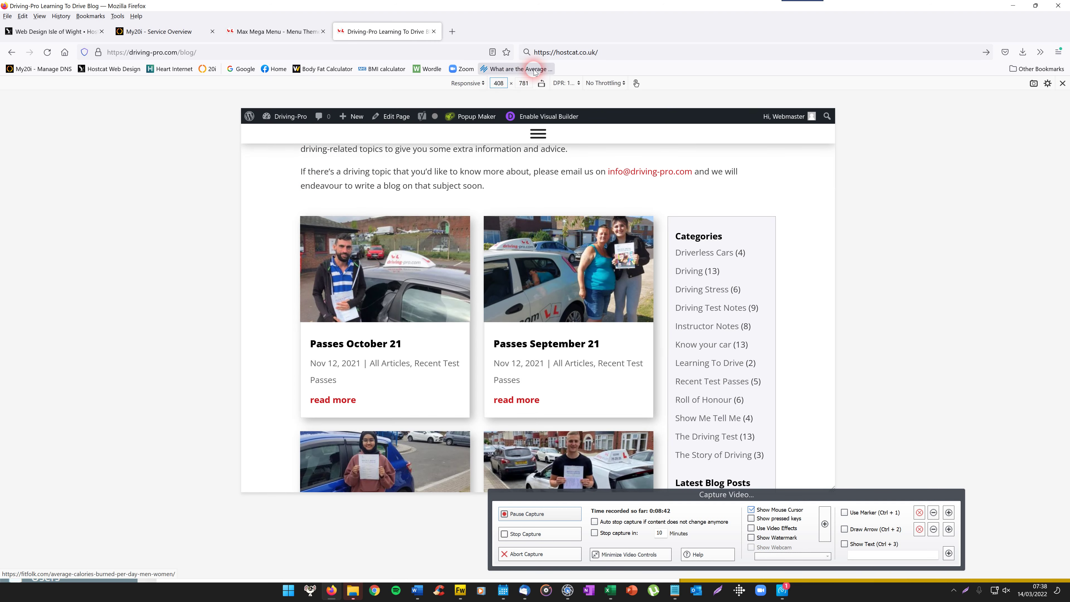
{"action": "key", "text": "Tab"}
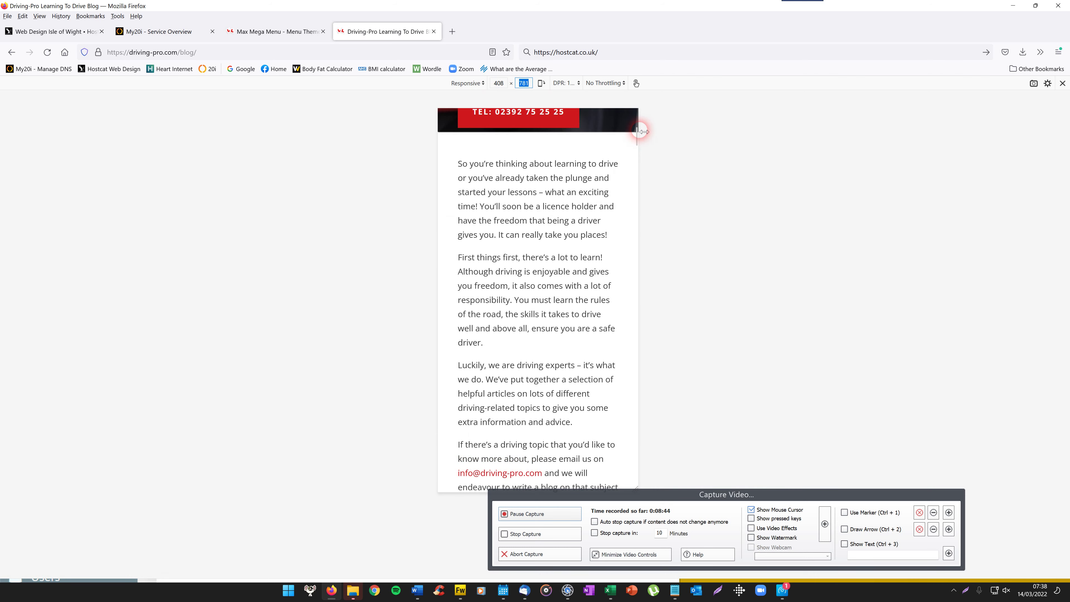
{"action": "left_click_drag", "start_coordinate": [637, 134], "coordinate": [636, 12]}
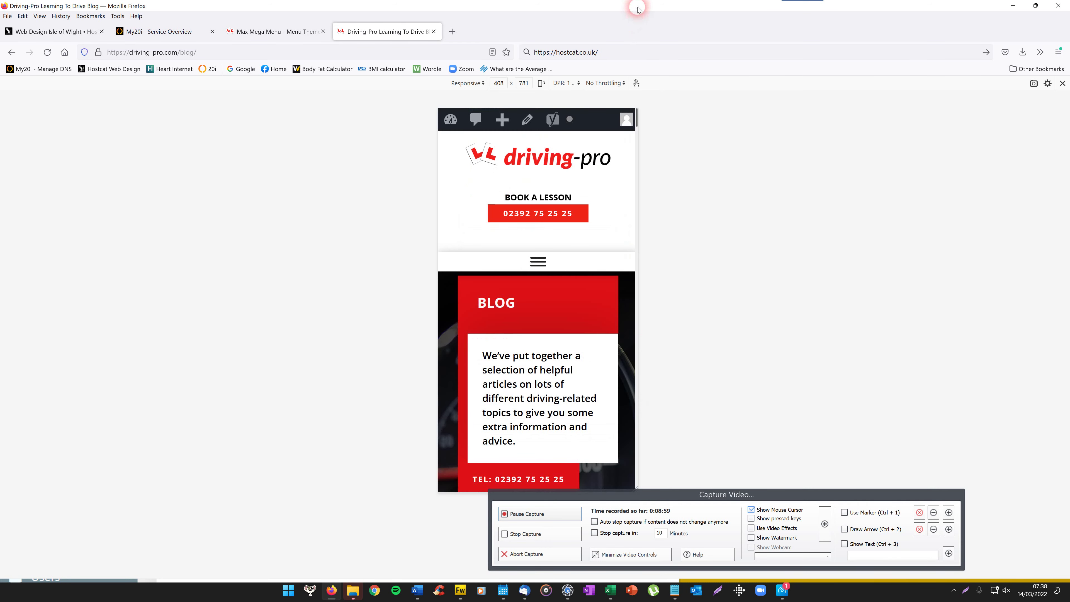
Step: Leave Responsive Design Mode and review how the posts and Categories sidebar are arranged on the desktop Blog page
{"action": "left_click", "coordinate": [114, 18]}
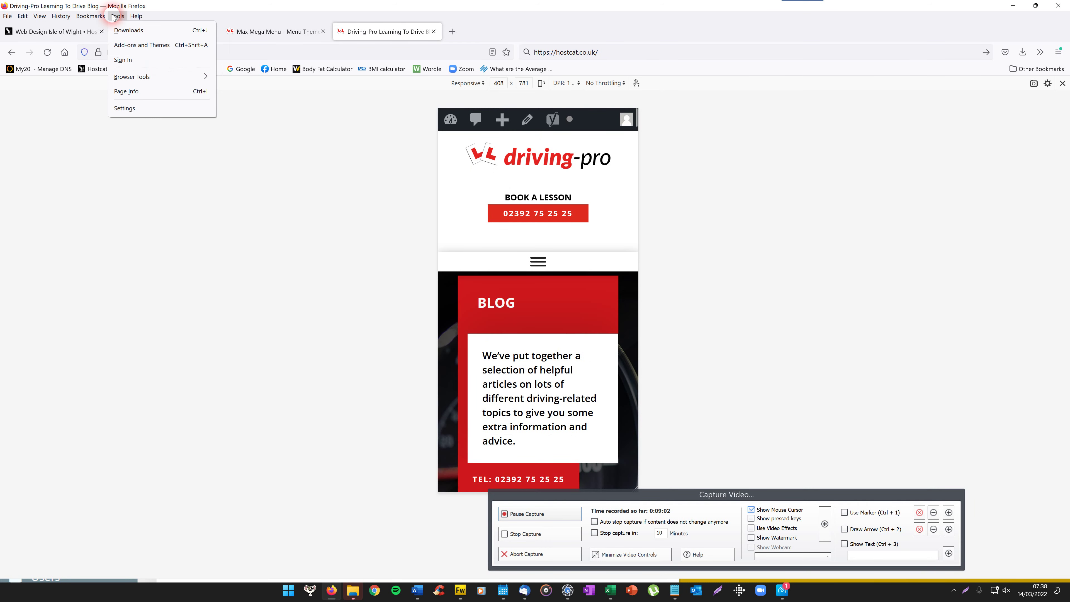
{"action": "mouse_move", "coordinate": [127, 77]}
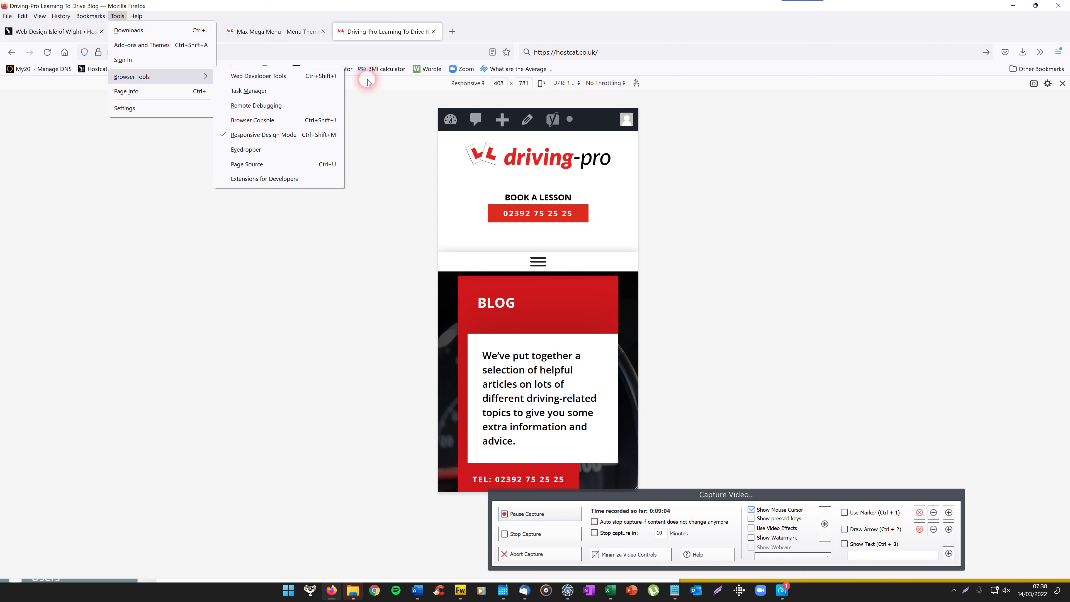
{"action": "left_click", "coordinate": [313, 135]}
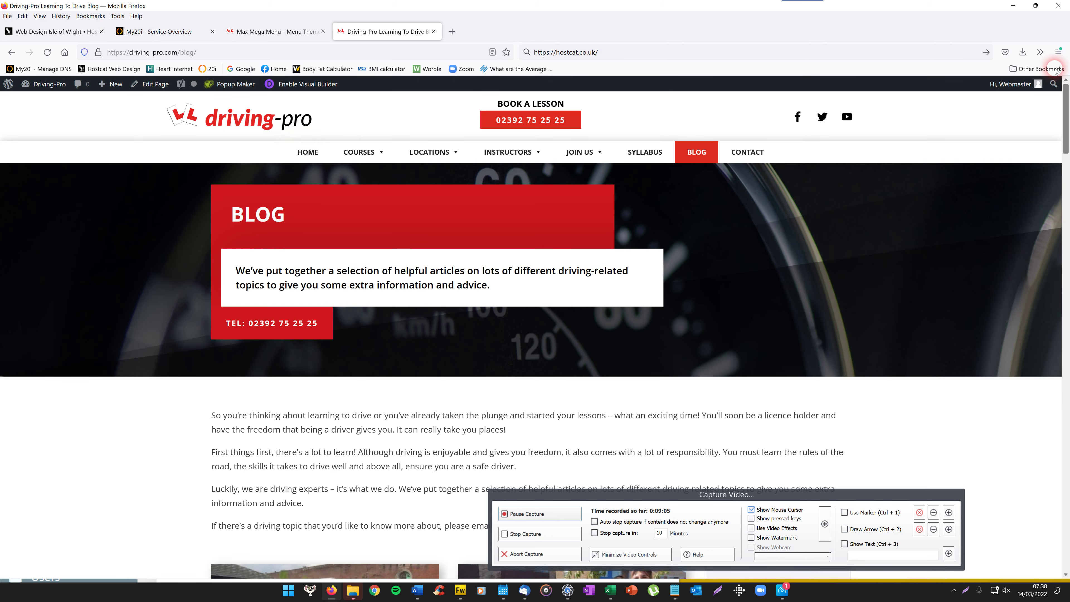
{"action": "scroll", "coordinate": [1067, 120], "scroll_direction": "down", "scroll_amount": 8}
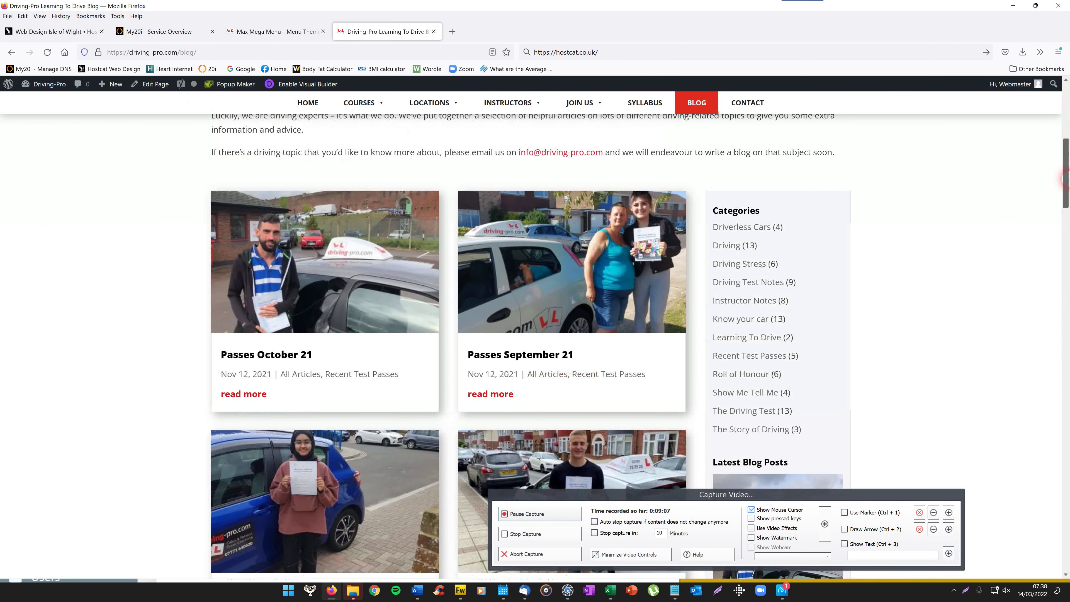
{"action": "right_click", "coordinate": [589, 191]}
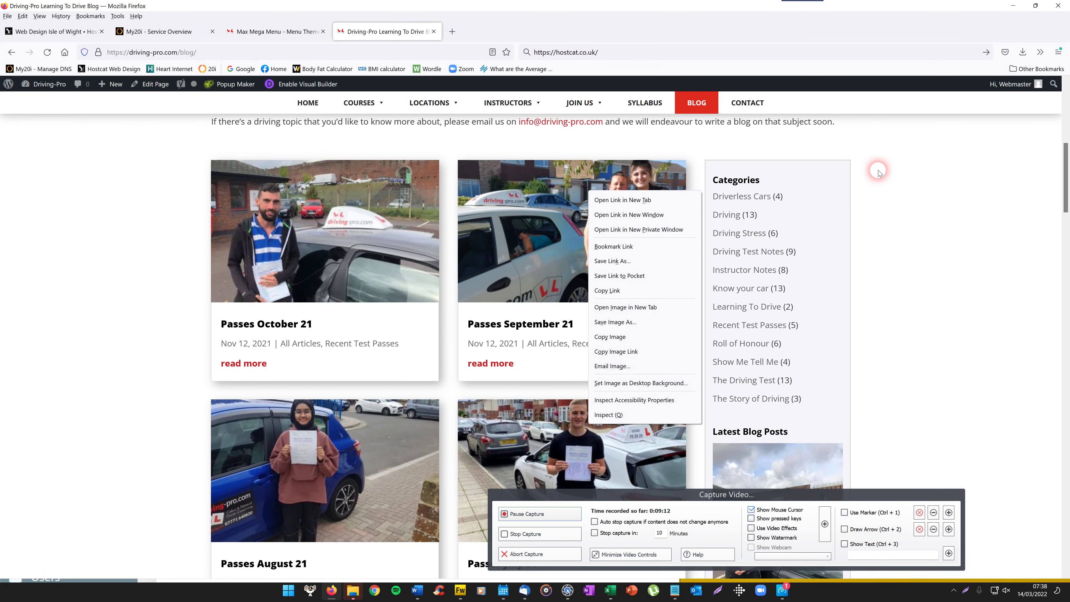
{"action": "left_click", "coordinate": [943, 165]}
{"action": "left_click_drag", "start_coordinate": [1068, 171], "coordinate": [1069, 167]}
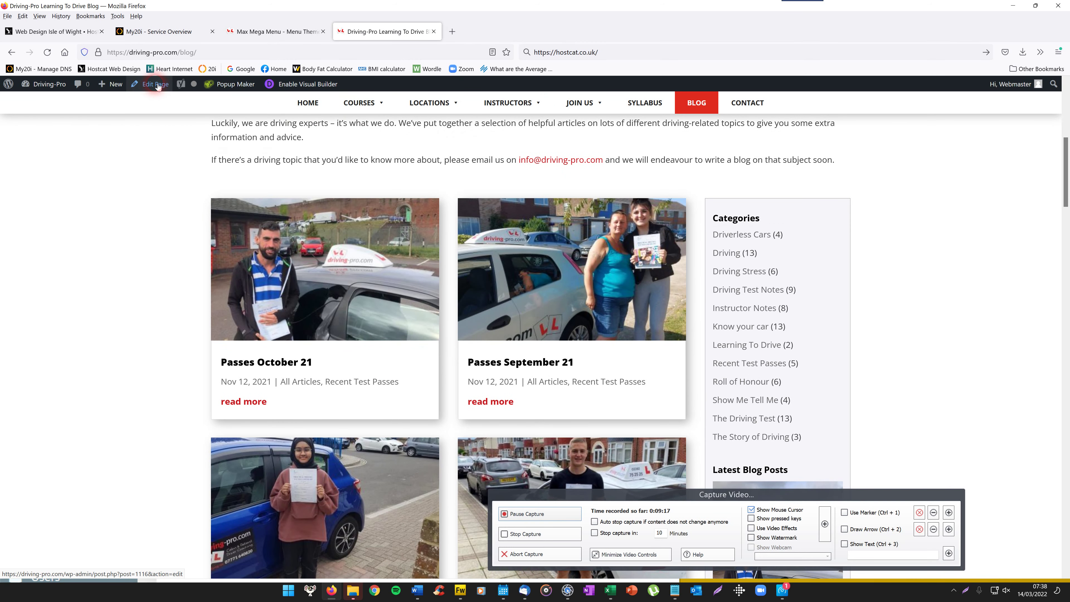
Step: Open the Blog page for editing and switch the Divi Builder to its desktop view
{"action": "left_click", "coordinate": [289, 34]}
{"action": "left_click", "coordinate": [365, 32]}
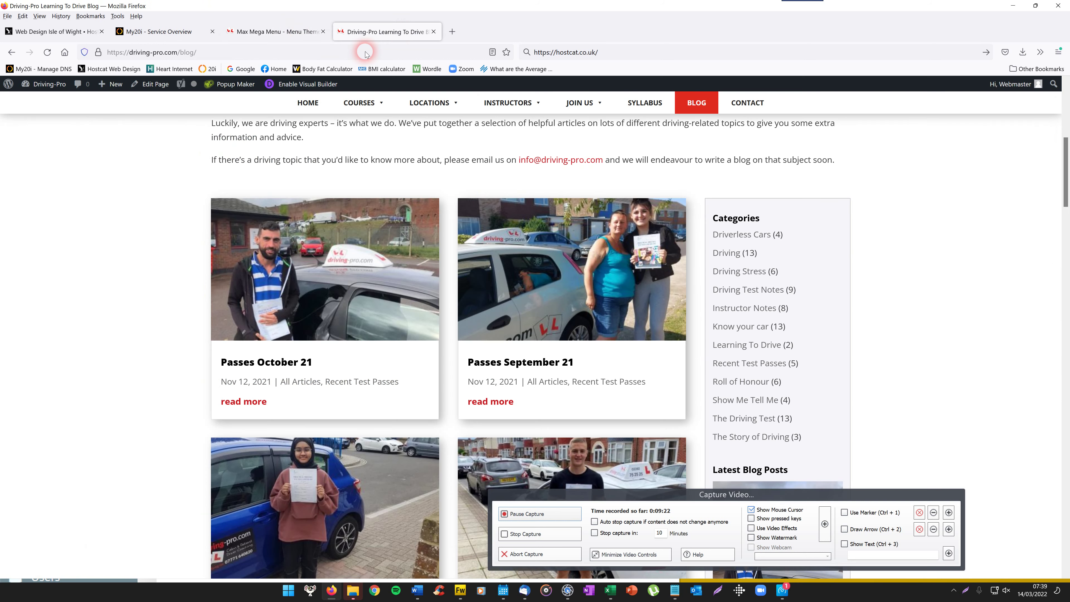
{"action": "mouse_move", "coordinate": [186, 89]}
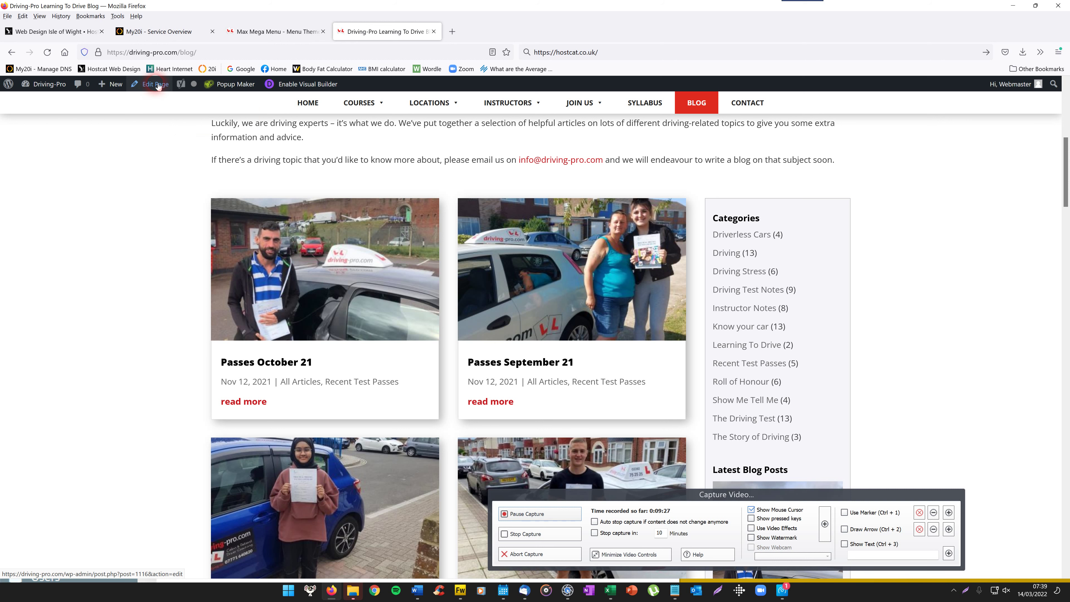
{"action": "left_click", "coordinate": [160, 86]}
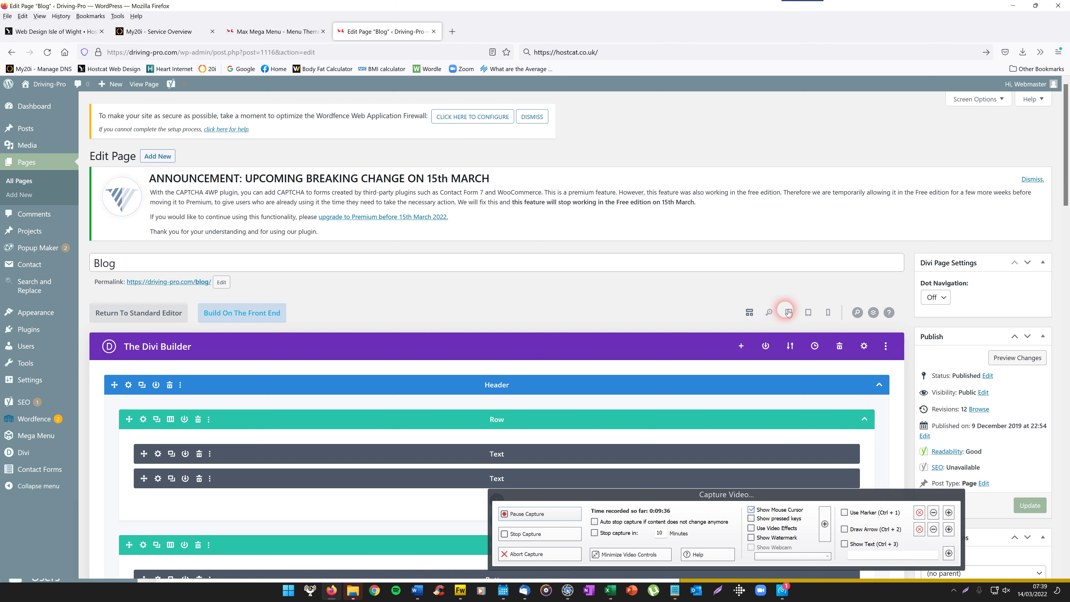
{"action": "left_click", "coordinate": [789, 313]}
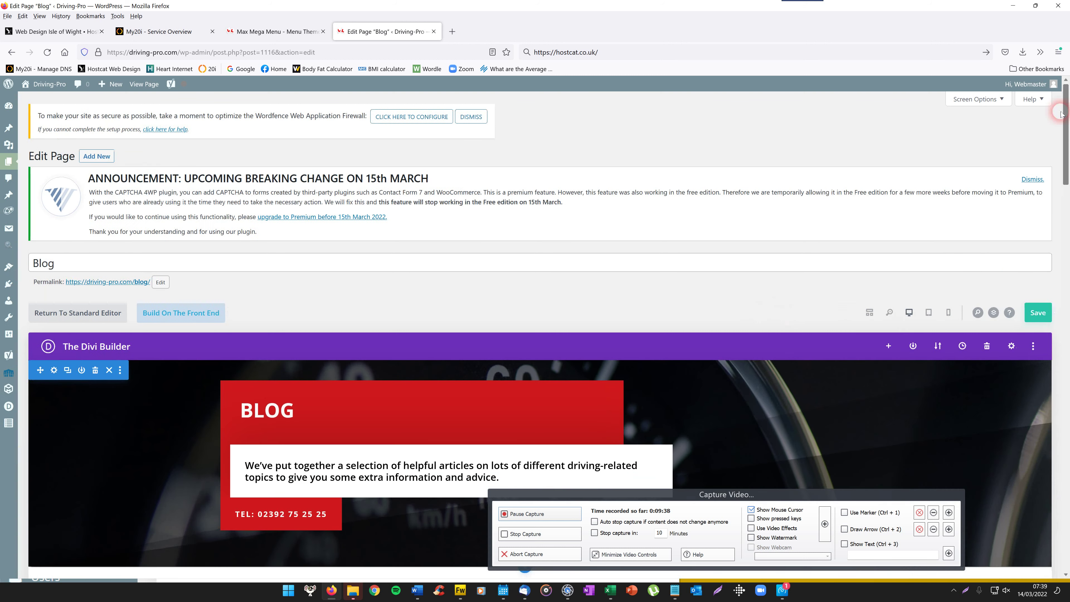
Step: Reorder the columns of the blog posts row so Categories comes before the posts, and save the Blog page
{"action": "left_click_drag", "start_coordinate": [1066, 114], "coordinate": [1066, 198]}
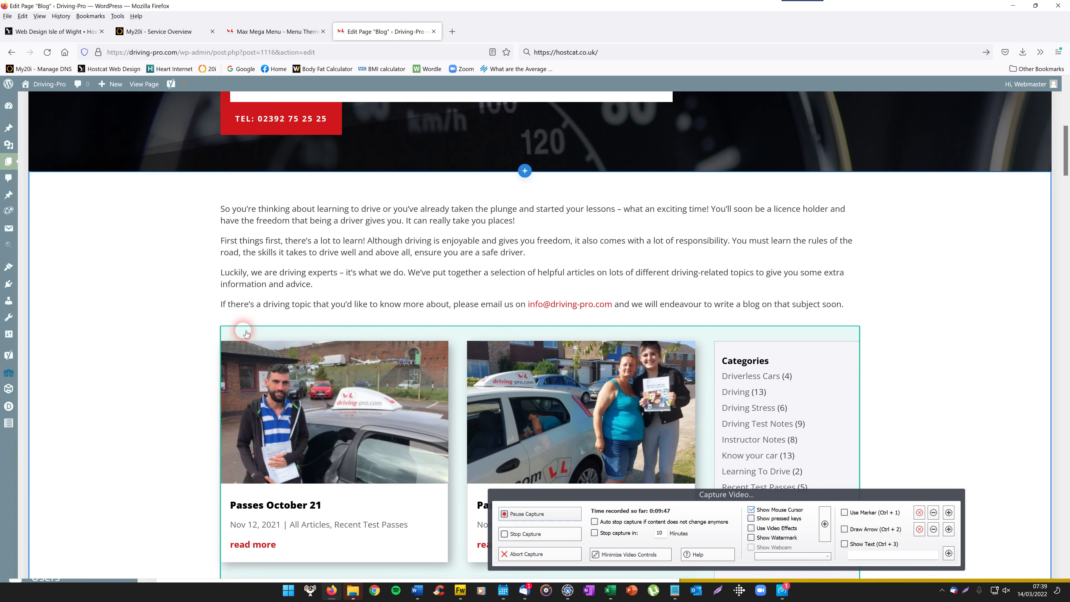
{"action": "mouse_move", "coordinate": [247, 332]}
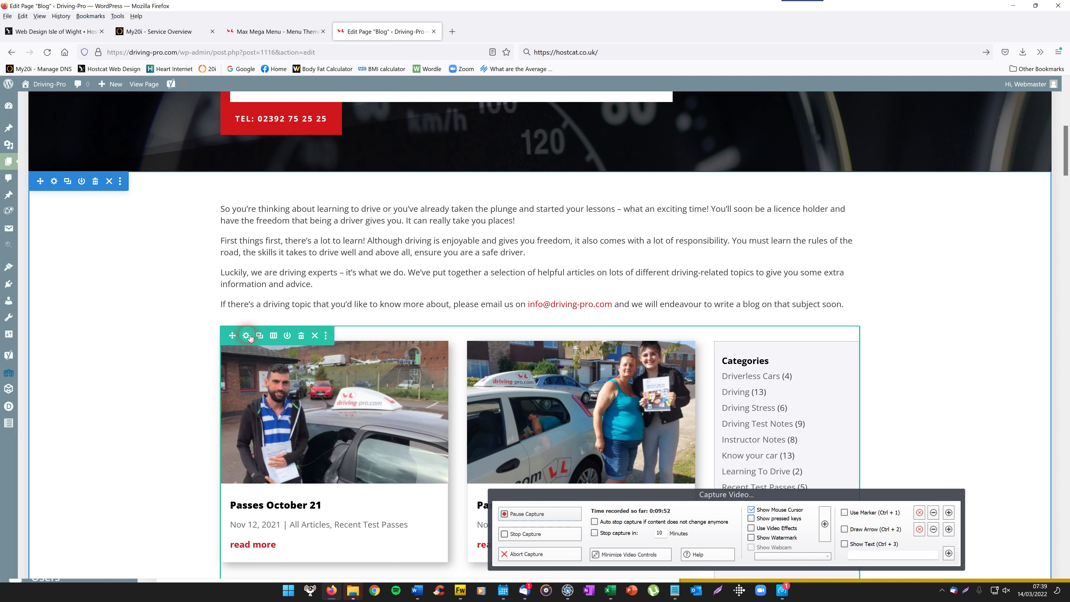
{"action": "left_click", "coordinate": [249, 336]}
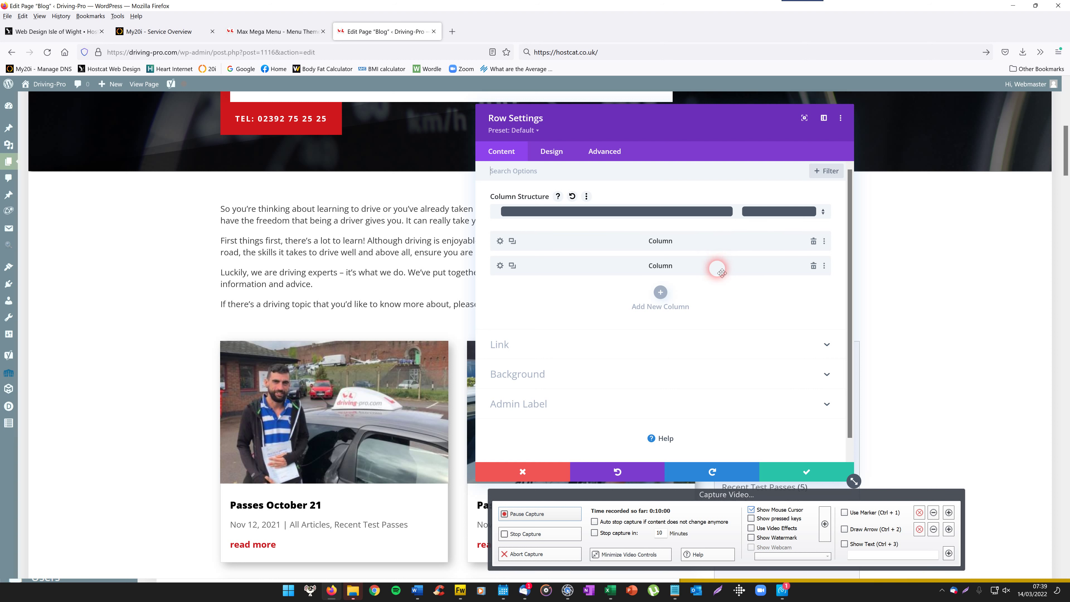
{"action": "left_click_drag", "start_coordinate": [721, 273], "coordinate": [712, 253]}
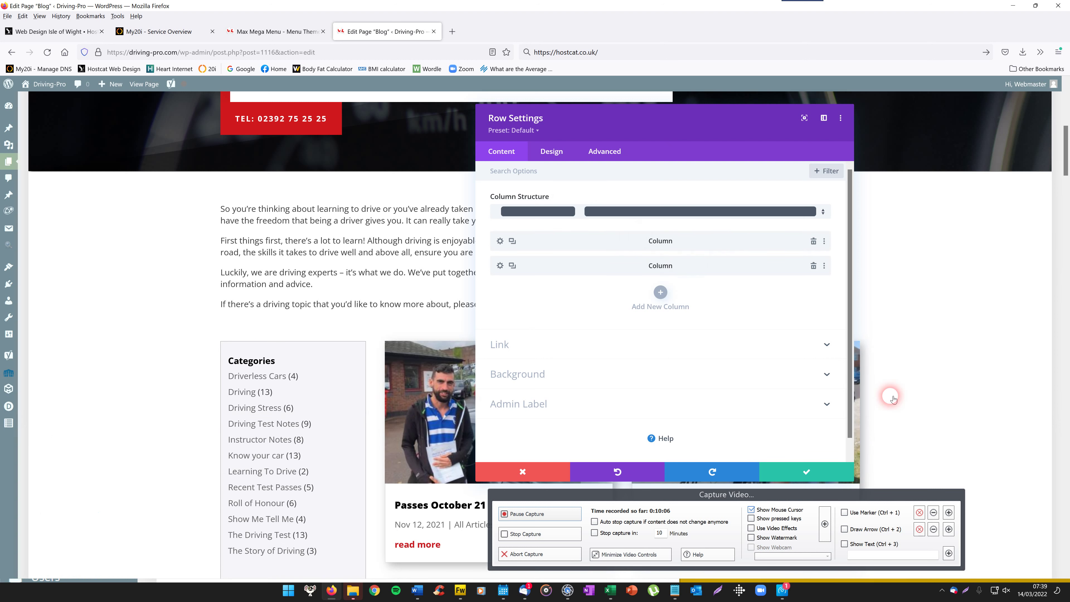
{"action": "left_click", "coordinate": [802, 471]}
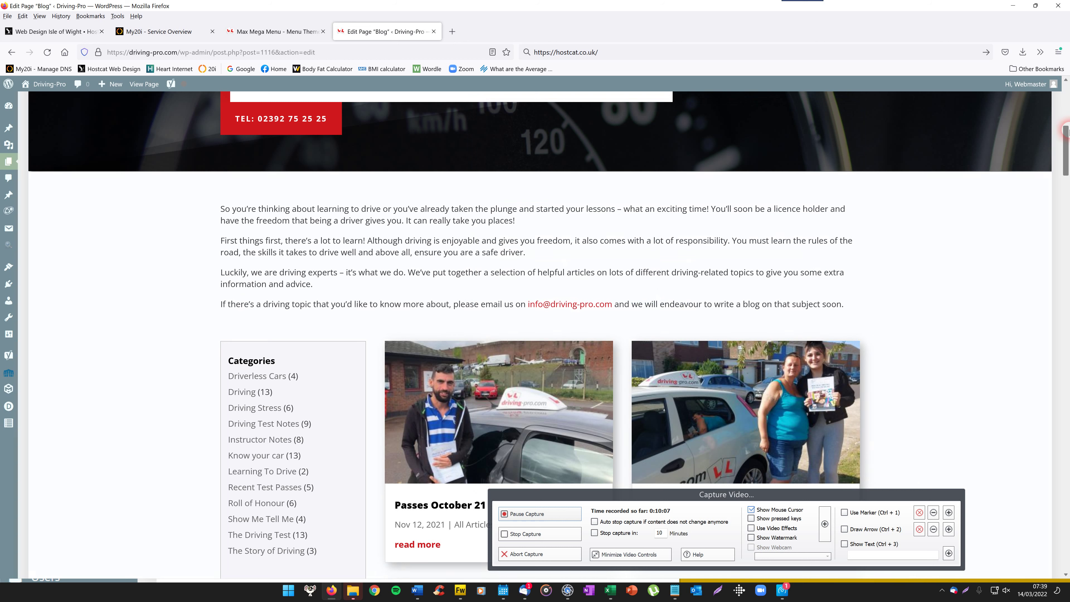
{"action": "left_click_drag", "start_coordinate": [1066, 135], "coordinate": [1069, 52]}
{"action": "left_click", "coordinate": [1038, 312]}
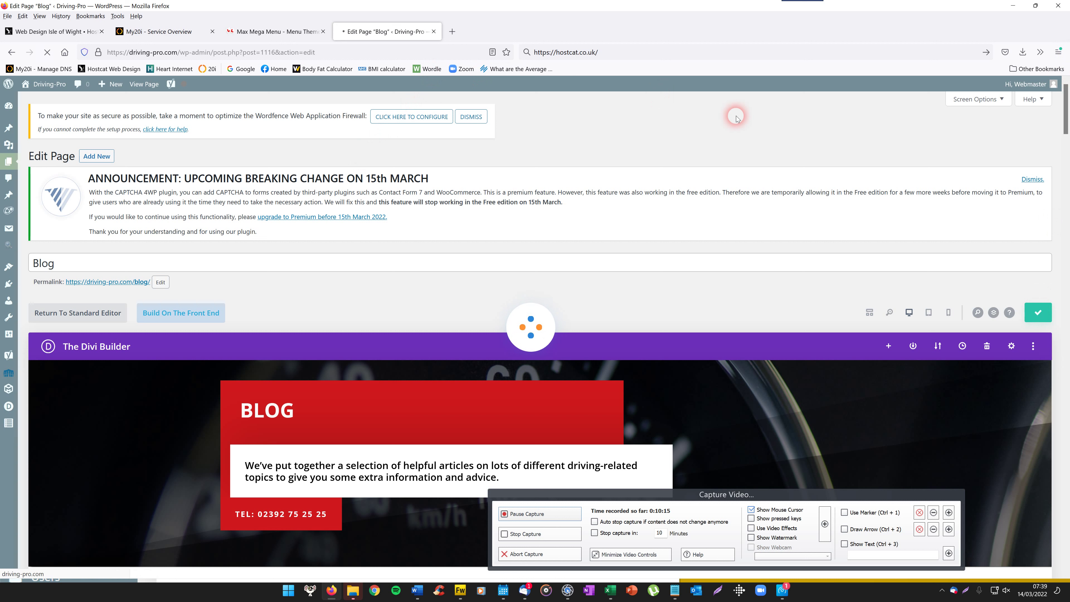
Step: View the updated Blog page on the site and check how its Categories and posts columns are arranged on desktop
{"action": "left_click", "coordinate": [475, 124]}
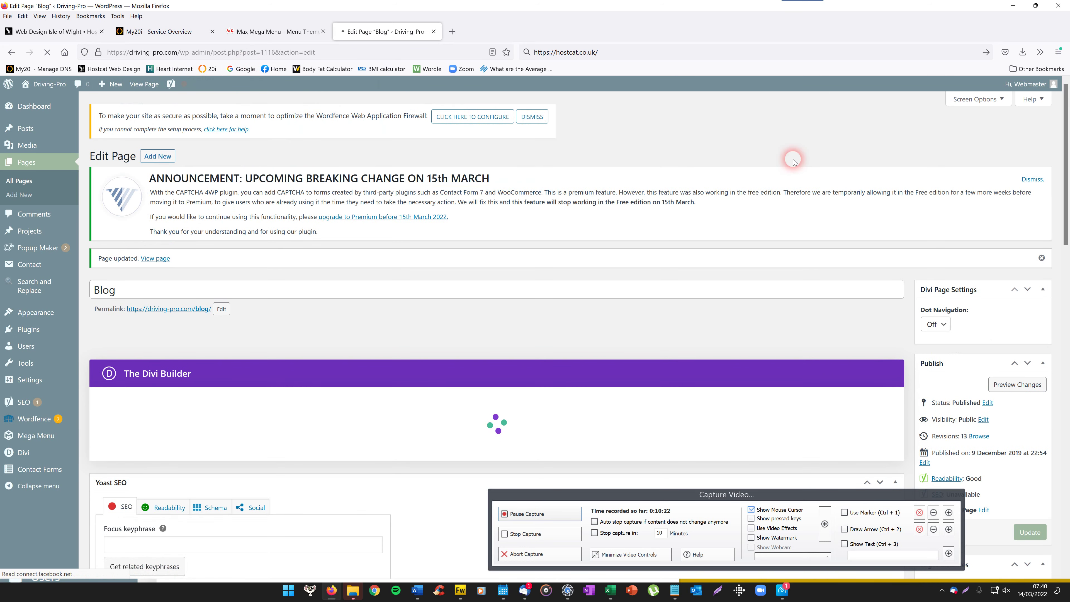
{"action": "left_click", "coordinate": [148, 85]}
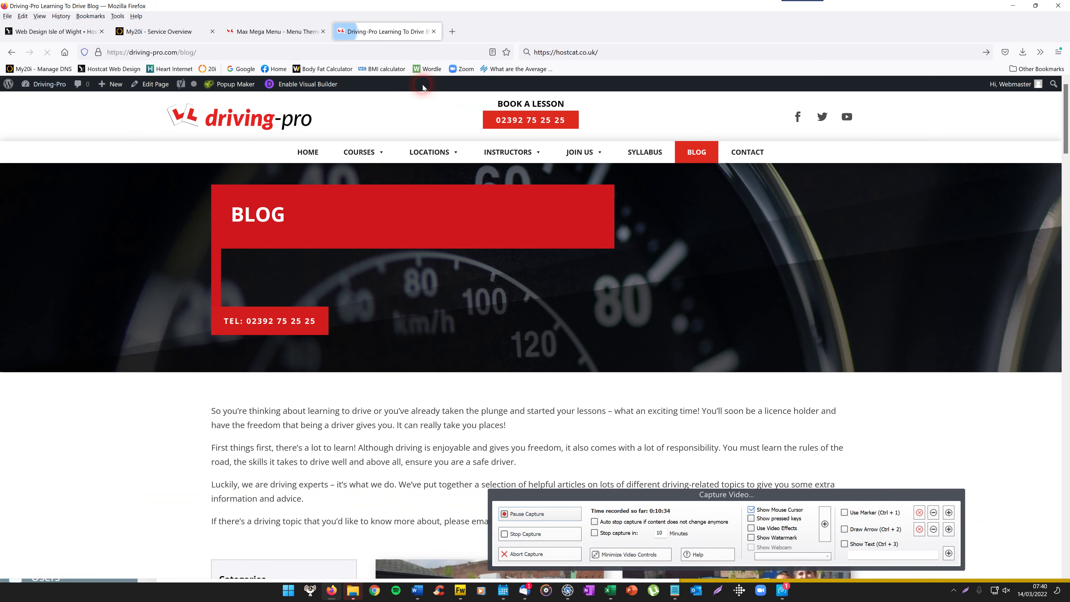
{"action": "scroll", "coordinate": [1067, 105], "scroll_direction": "down", "scroll_amount": 8}
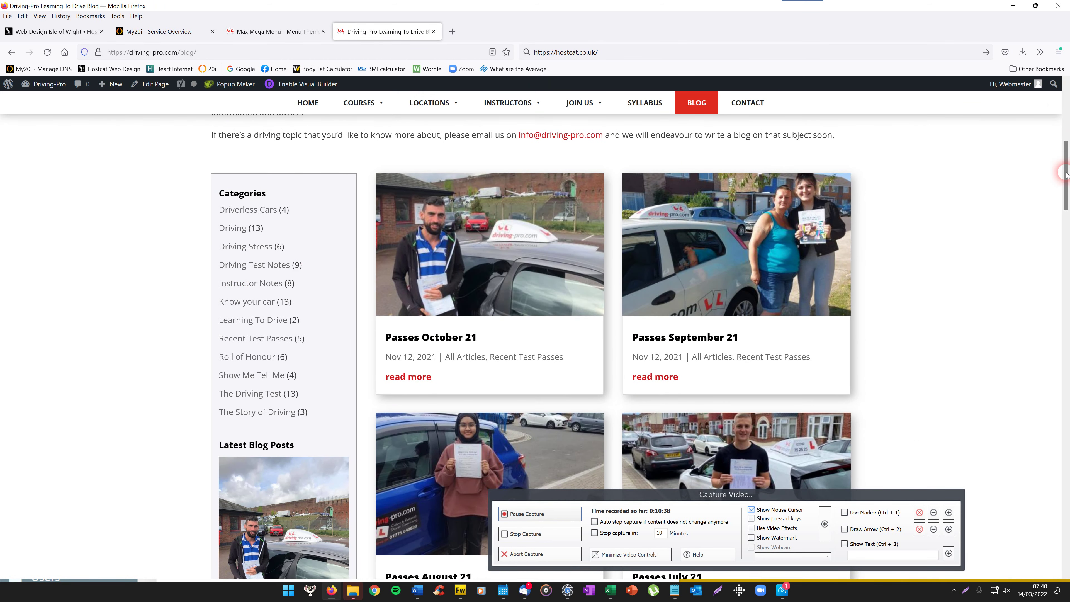
{"action": "scroll", "coordinate": [1066, 169], "scroll_direction": "up", "scroll_amount": 3}
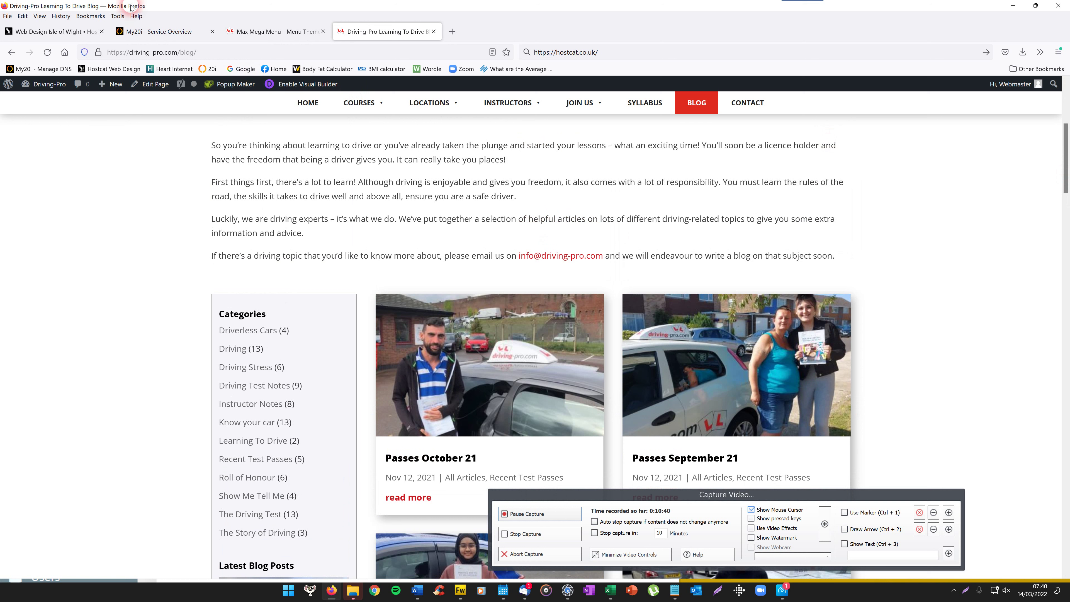
Step: Turn on Responsive Design Mode and look over the mobile layout of the updated Blog page
{"action": "left_click", "coordinate": [117, 16]}
{"action": "mouse_move", "coordinate": [134, 76]}
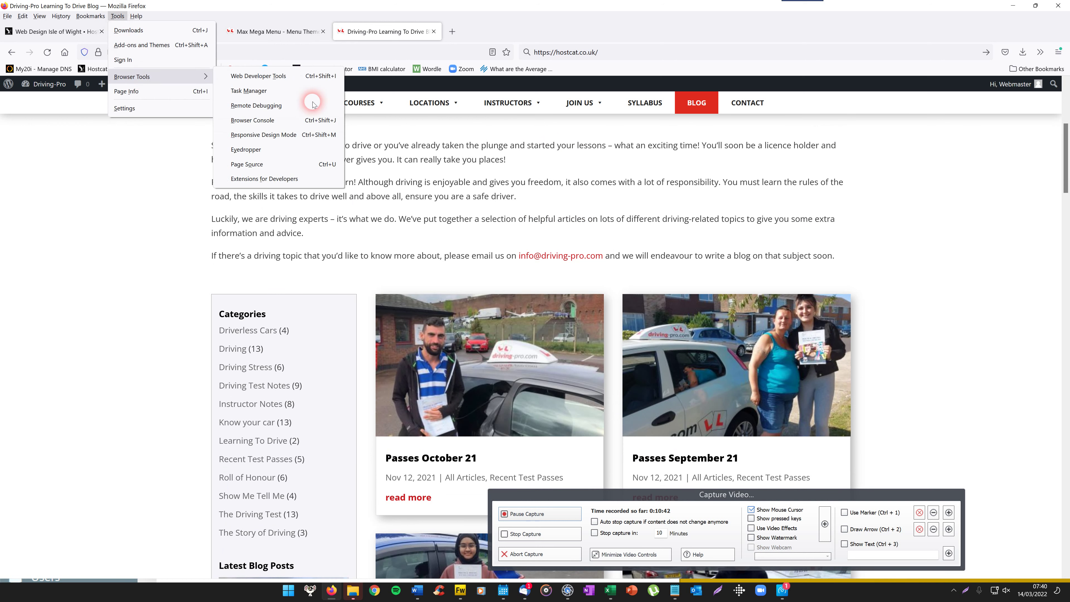
{"action": "left_click", "coordinate": [289, 134]}
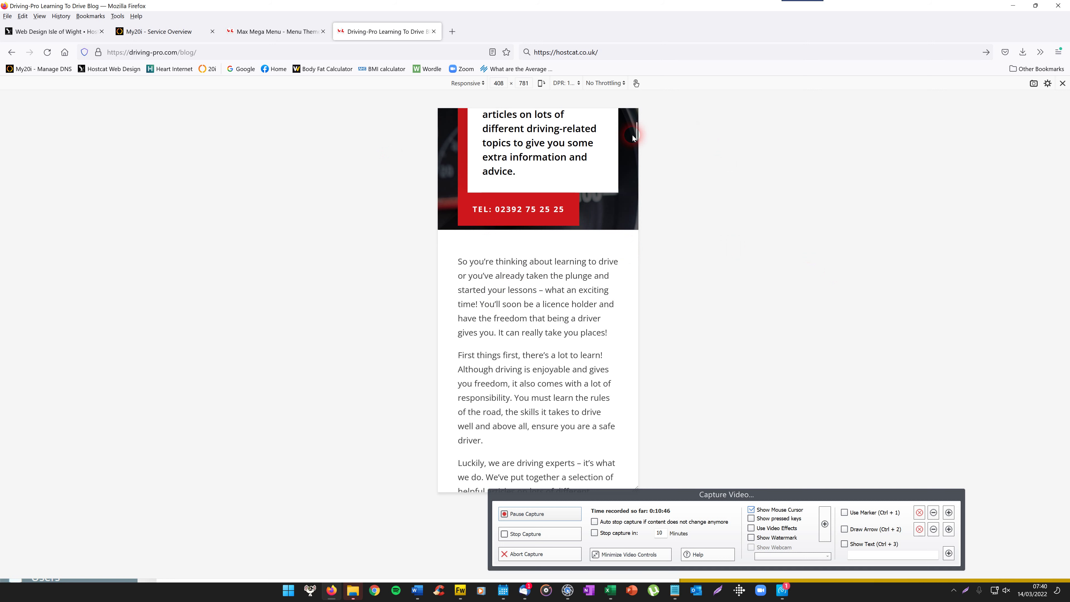
{"action": "left_click_drag", "start_coordinate": [636, 133], "coordinate": [185, 28]}
Step: Leave Responsive Design Mode, open the Passes October 21 post and examine where its Categories sidebar sits
{"action": "left_click", "coordinate": [117, 16]}
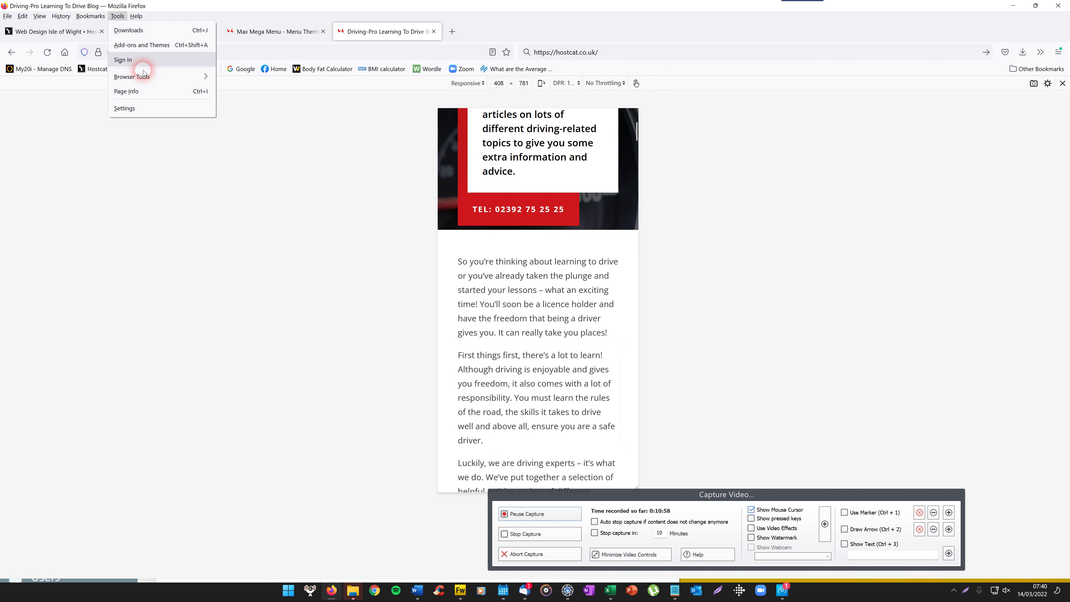
{"action": "mouse_move", "coordinate": [144, 75]}
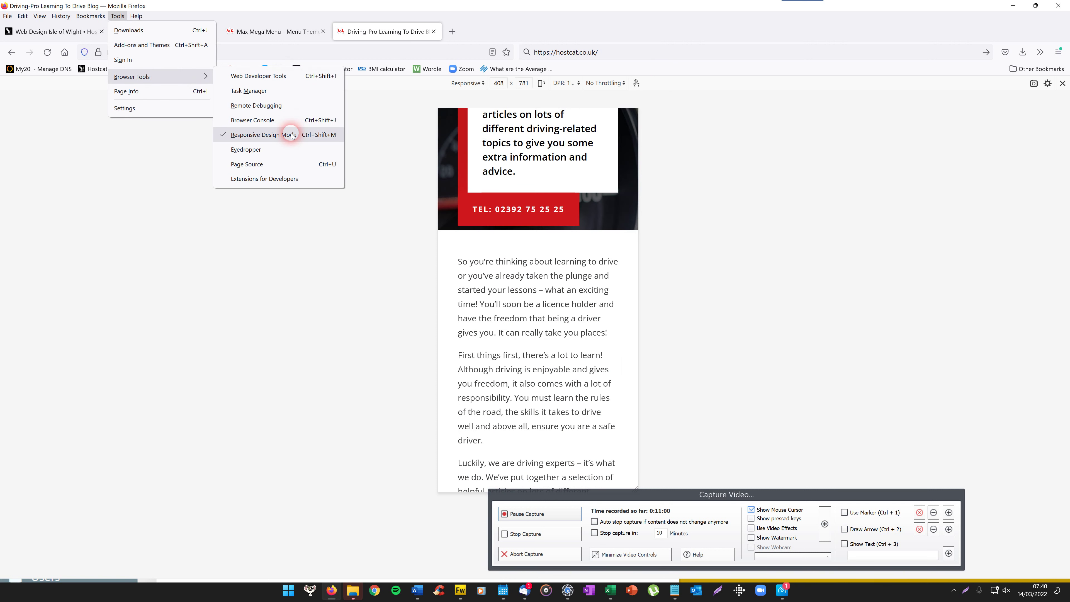
{"action": "left_click", "coordinate": [304, 131]}
{"action": "scroll", "coordinate": [674, 244], "scroll_direction": "down", "scroll_amount": 3}
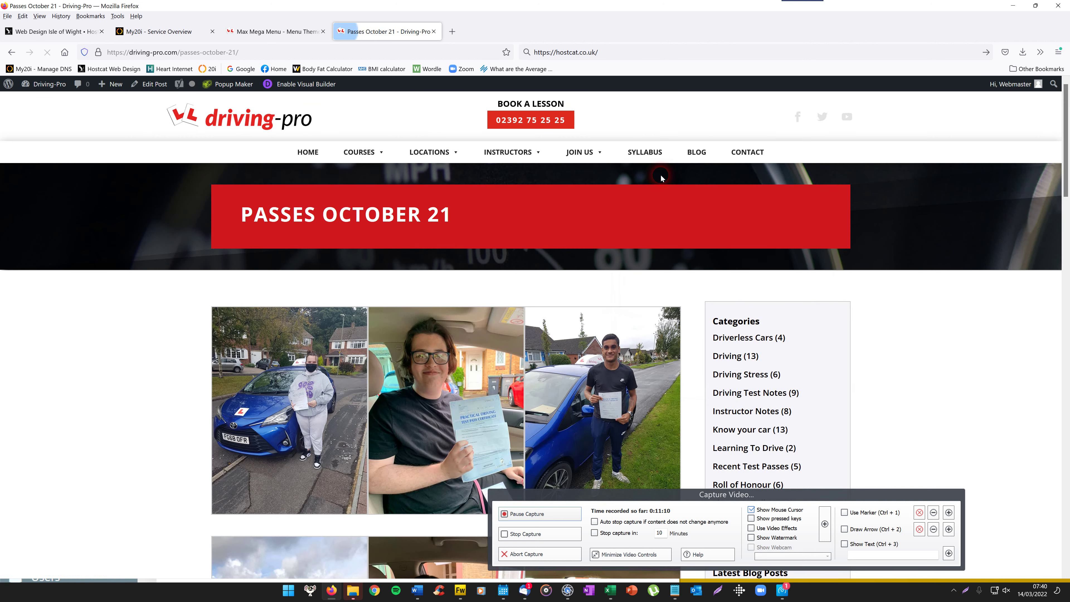
{"action": "left_click_drag", "start_coordinate": [1066, 129], "coordinate": [1066, 174]}
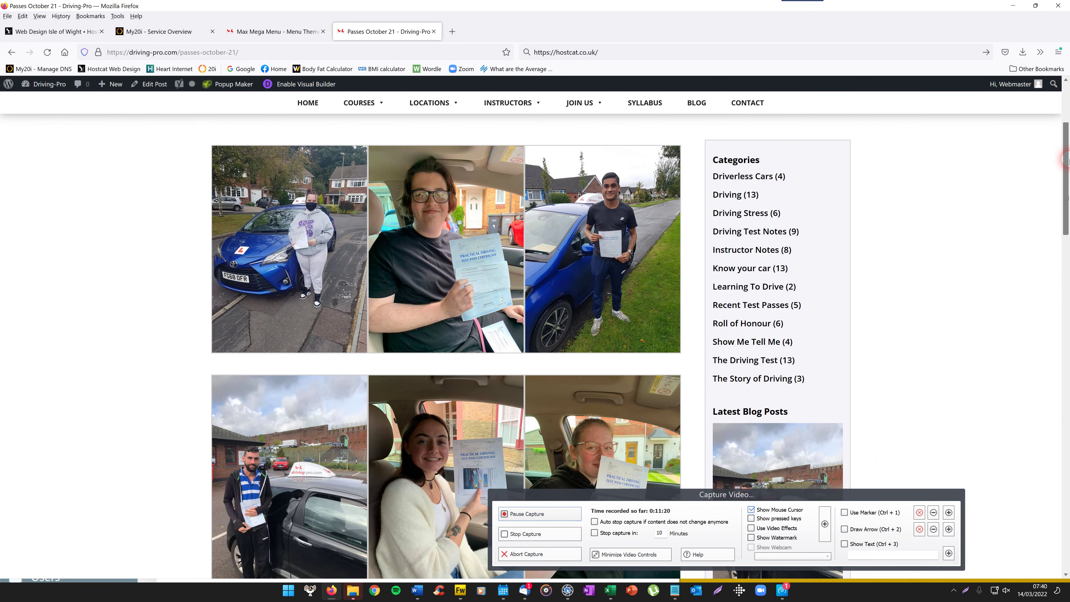
{"action": "mouse_move", "coordinate": [1068, 160]}
{"action": "left_mouse_down"}
{"action": "mouse_move", "coordinate": [1066, 375]}
{"action": "mouse_move", "coordinate": [1067, 120]}
{"action": "mouse_move", "coordinate": [1067, 148]}
{"action": "left_mouse_up"}
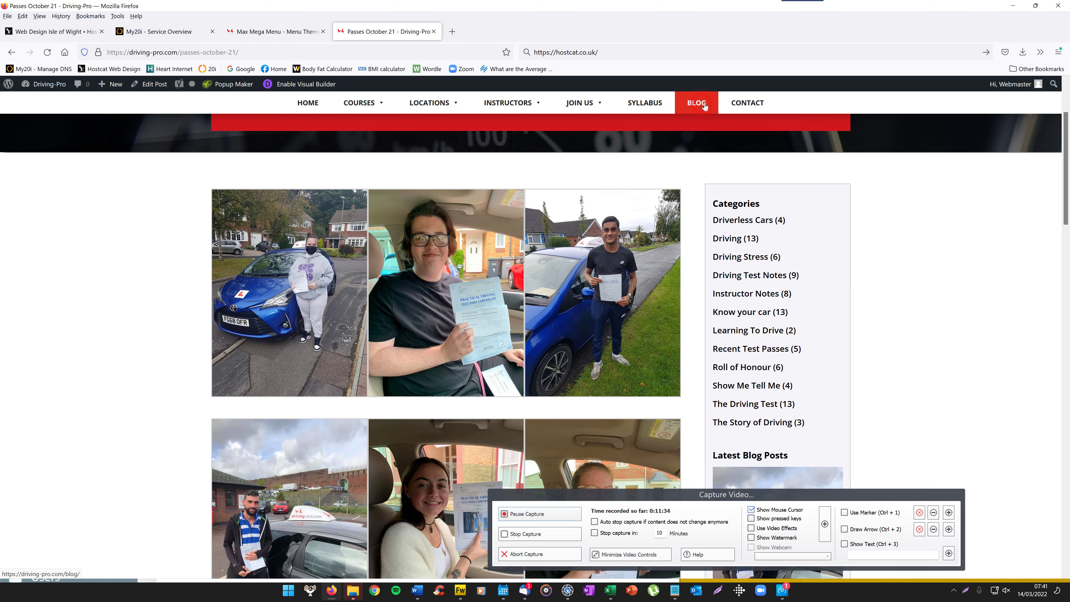
Step: Open the Divi Theme Options from the WordPress admin and find the Sidebar Layout setting
{"action": "left_click", "coordinate": [273, 33]}
{"action": "mouse_move", "coordinate": [41, 486]}
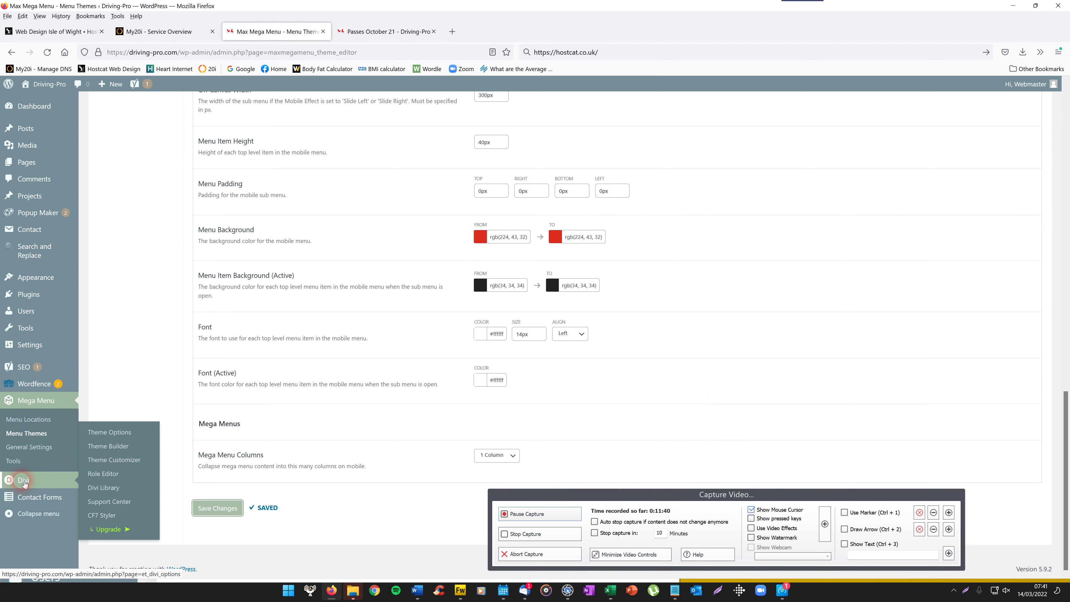
{"action": "left_click", "coordinate": [119, 431]}
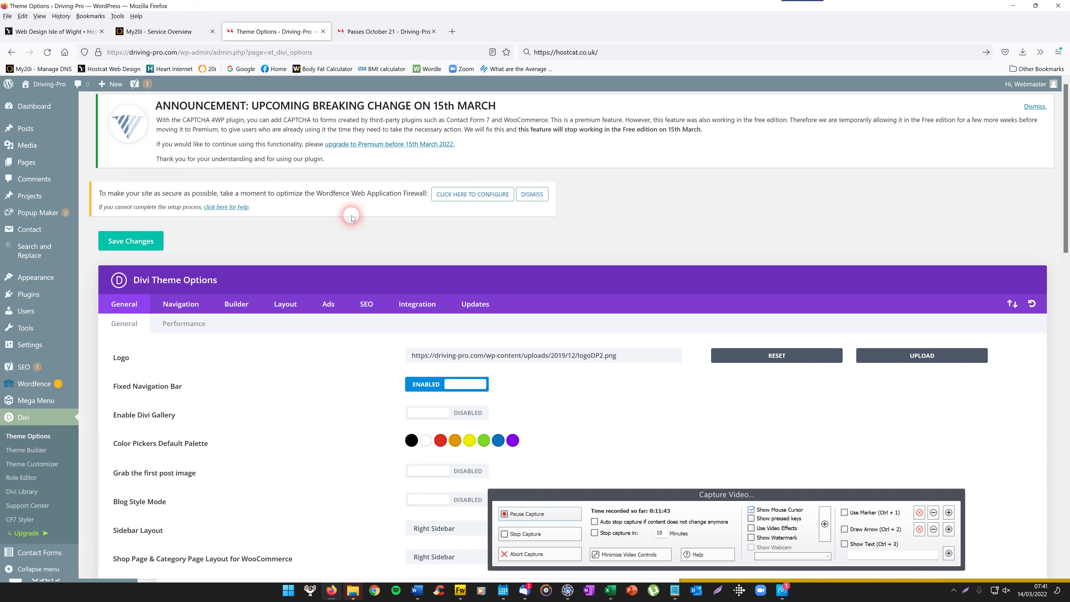
{"action": "left_click_drag", "start_coordinate": [1066, 135], "coordinate": [1067, 216]}
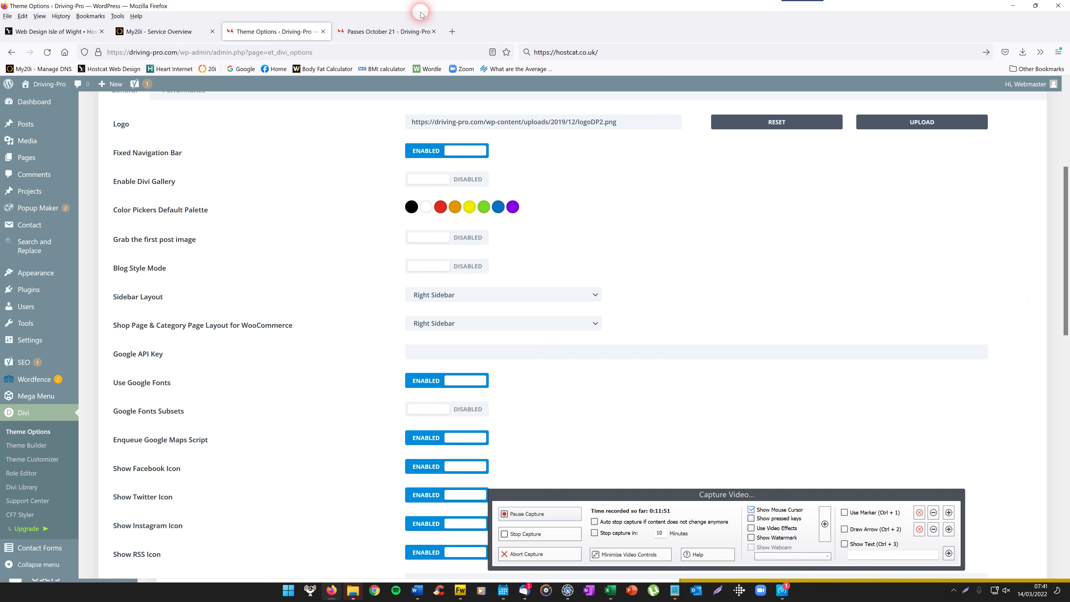
Step: Compare the post's sidebar with the Sidebar Layout choices in the general Divi options, and save the theme options
{"action": "left_click", "coordinate": [411, 30]}
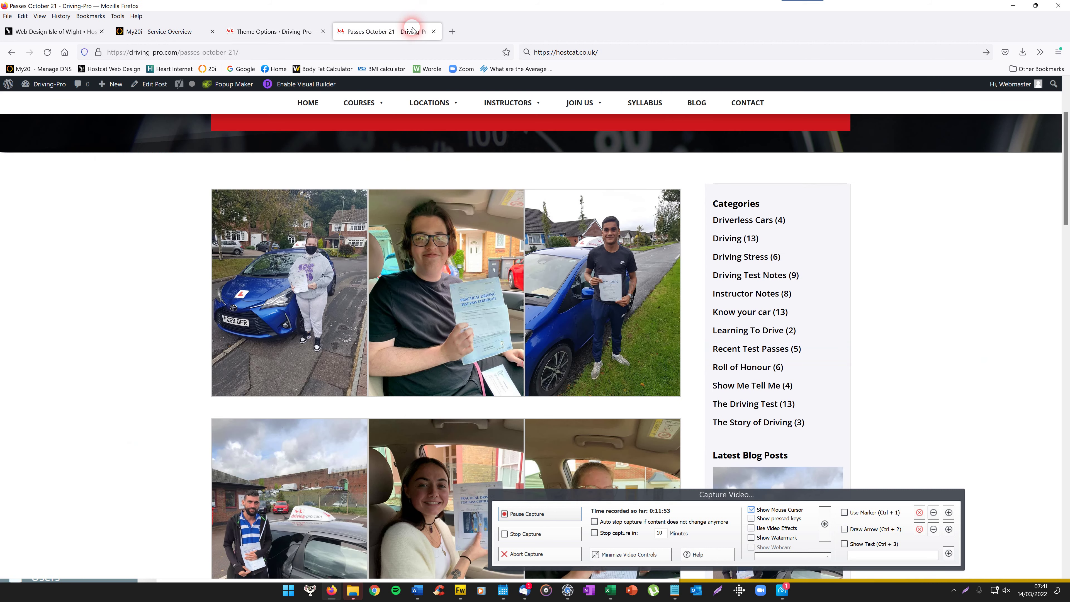
{"action": "left_click", "coordinate": [294, 31]}
{"action": "left_click", "coordinate": [594, 292]}
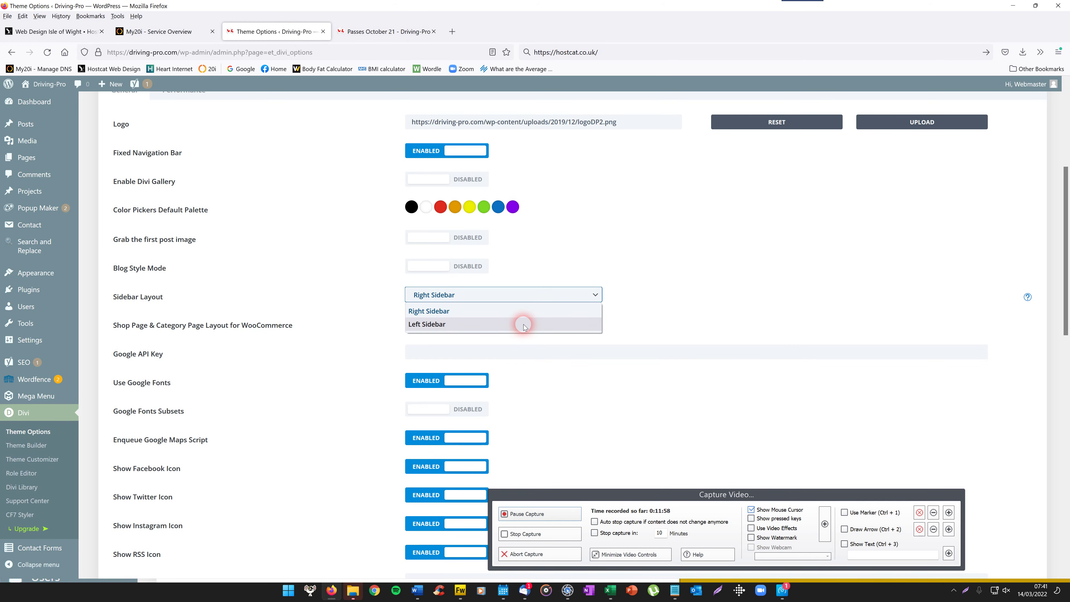
{"action": "left_click", "coordinate": [655, 262]}
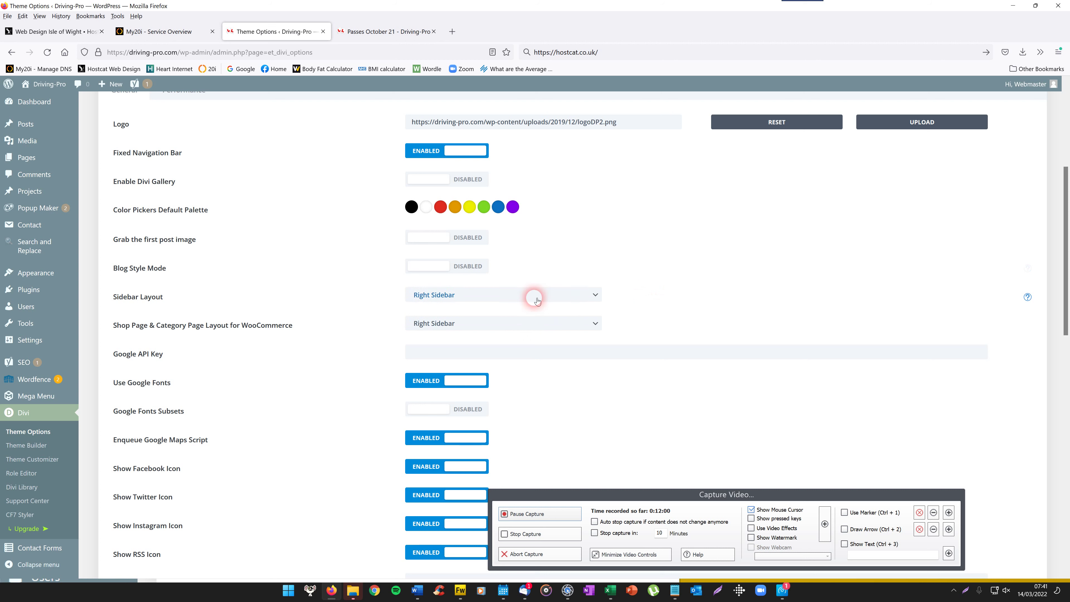
{"action": "left_click_drag", "start_coordinate": [1067, 236], "coordinate": [1066, 469]}
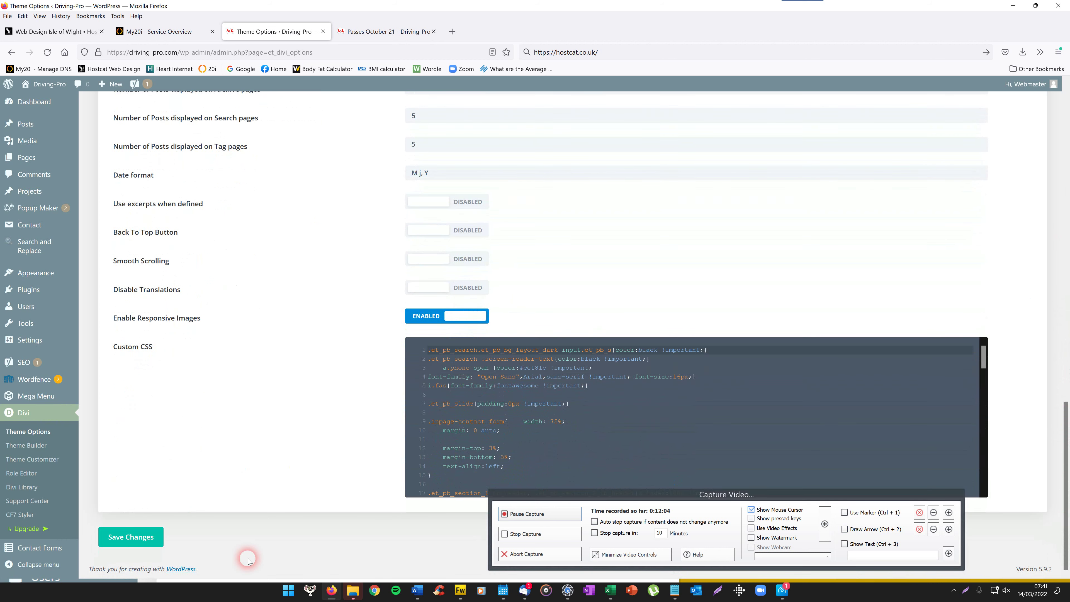
{"action": "left_click", "coordinate": [132, 538]}
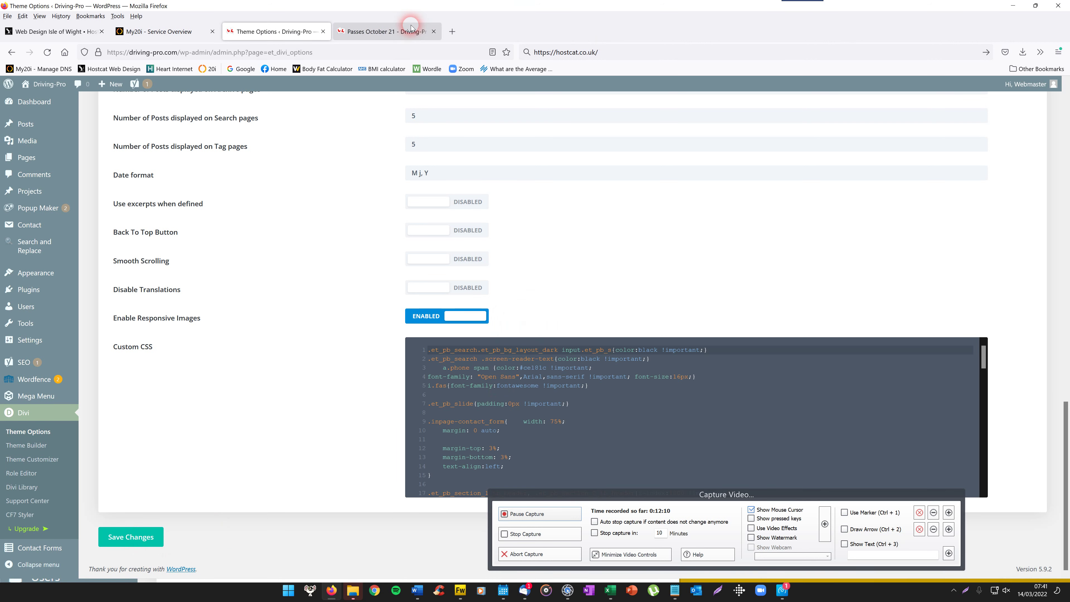
Step: Recheck the sidebar on the Passes October 21 post, and return to the Blog page to review its Categories and posts columns
{"action": "left_click", "coordinate": [401, 31]}
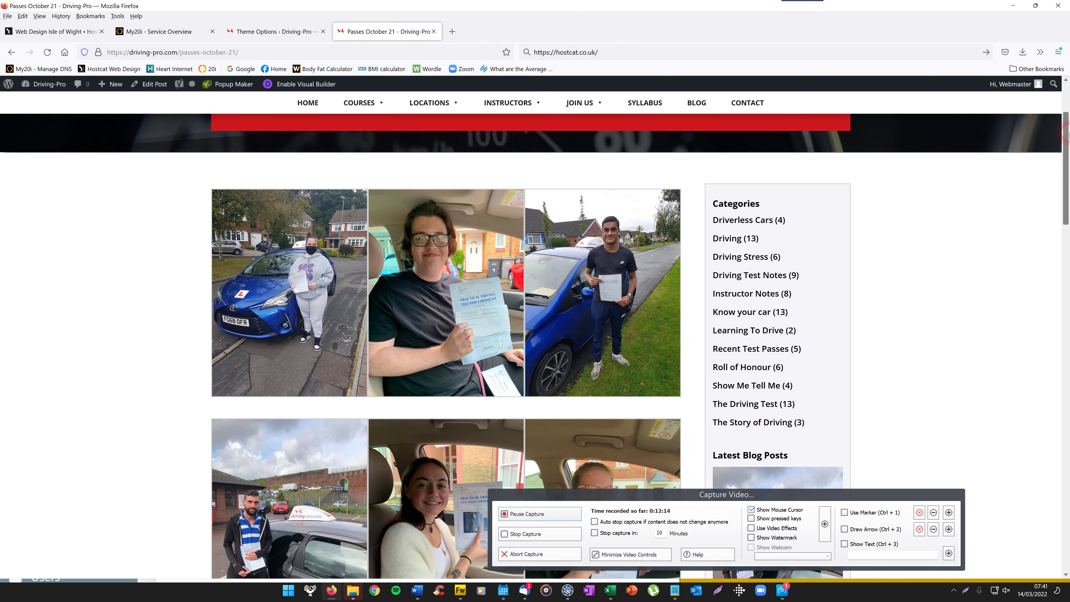
{"action": "mouse_move", "coordinate": [1069, 136]}
{"action": "left_mouse_down"}
{"action": "mouse_move", "coordinate": [1069, 110]}
{"action": "mouse_move", "coordinate": [1069, 138]}
{"action": "left_mouse_up"}
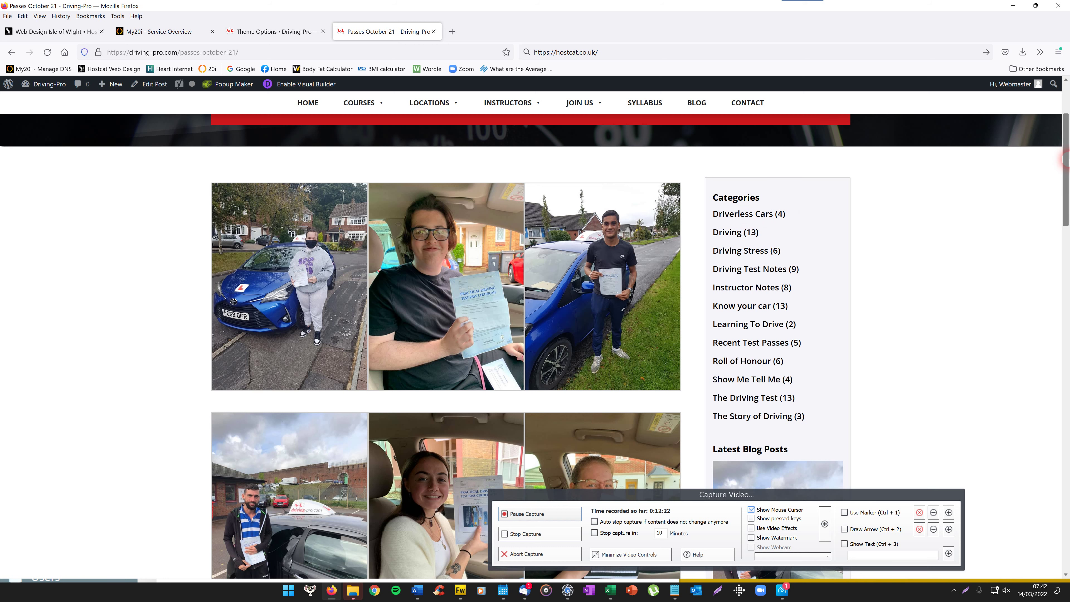
{"action": "left_click_drag", "start_coordinate": [1068, 161], "coordinate": [1068, 131]}
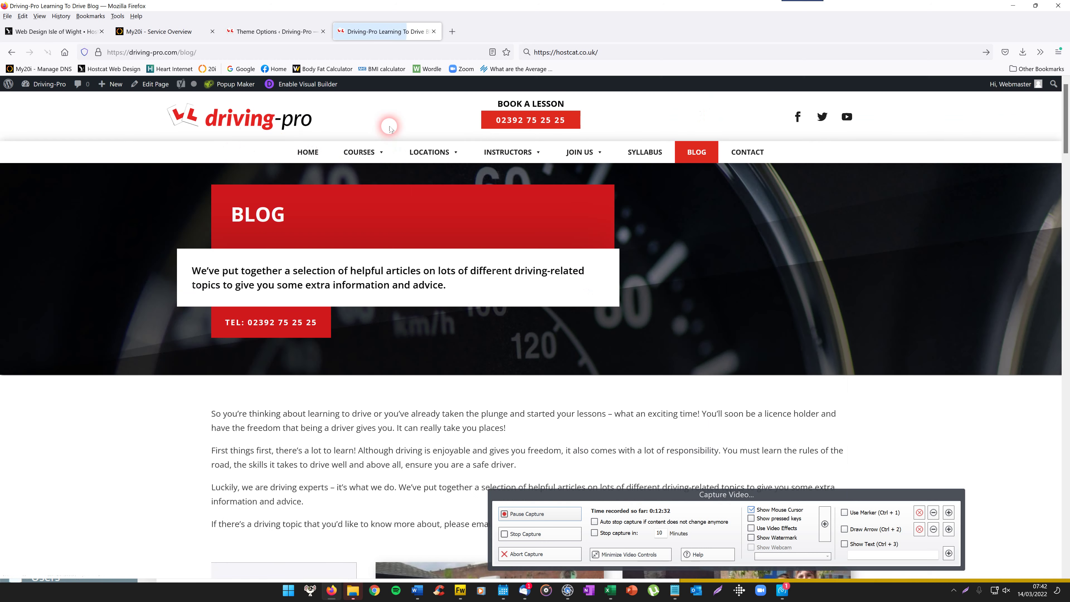
{"action": "left_click_drag", "start_coordinate": [1068, 118], "coordinate": [1067, 146]}
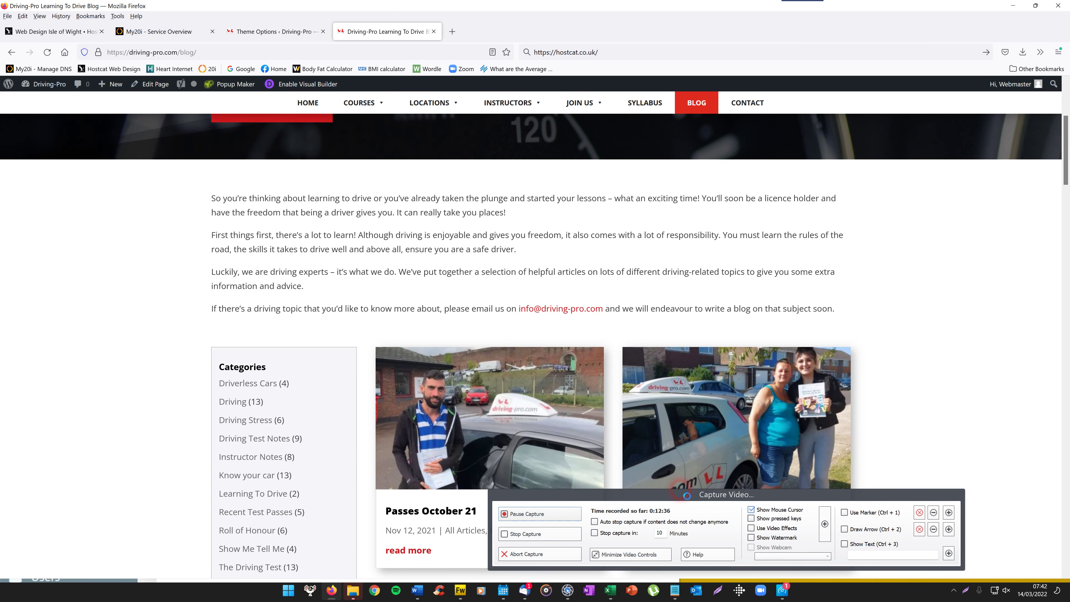
{"action": "left_click", "coordinate": [526, 534]}
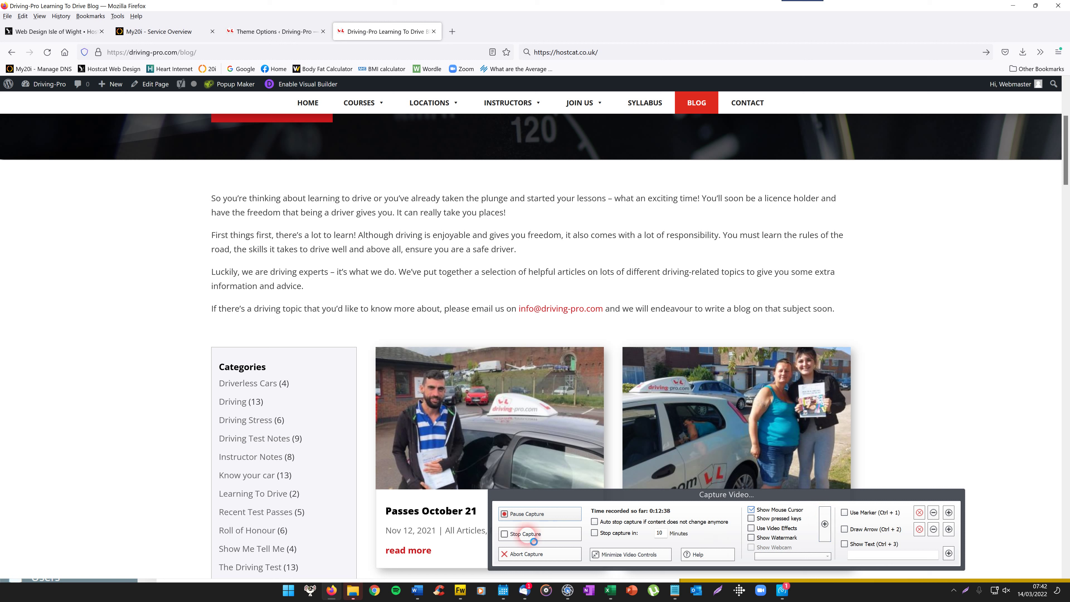